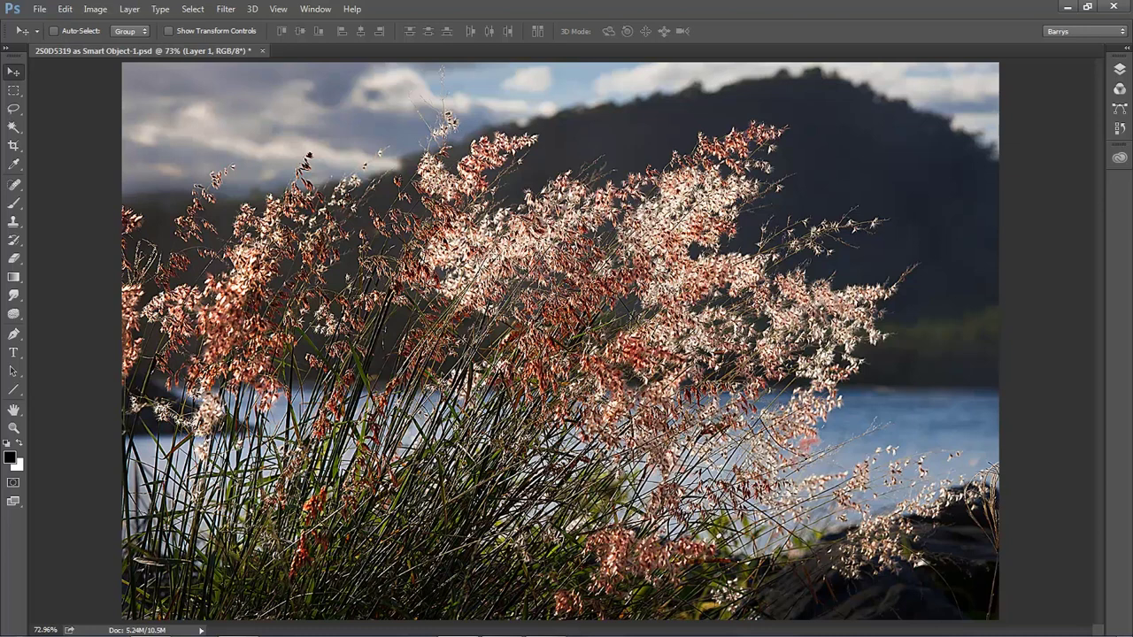
# Examine the photo alternately at 100% magnification and fitted to the screen, finishing at 100%.
pyautogui.press('z')
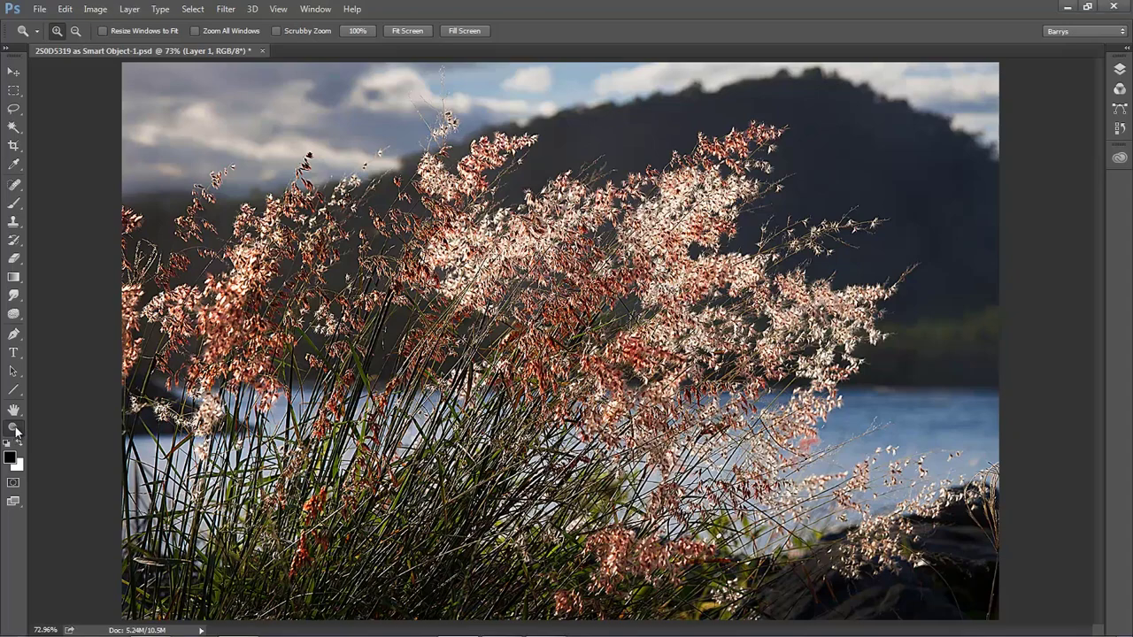
pyautogui.click(76, 428)
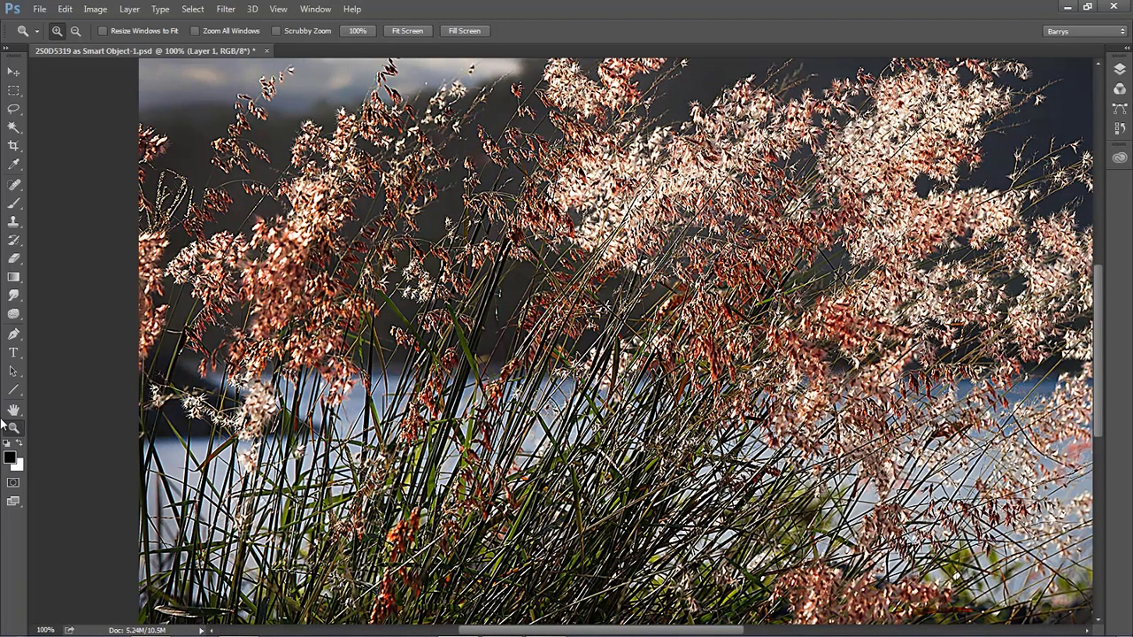
pyautogui.hotkey('ctrl', '0')
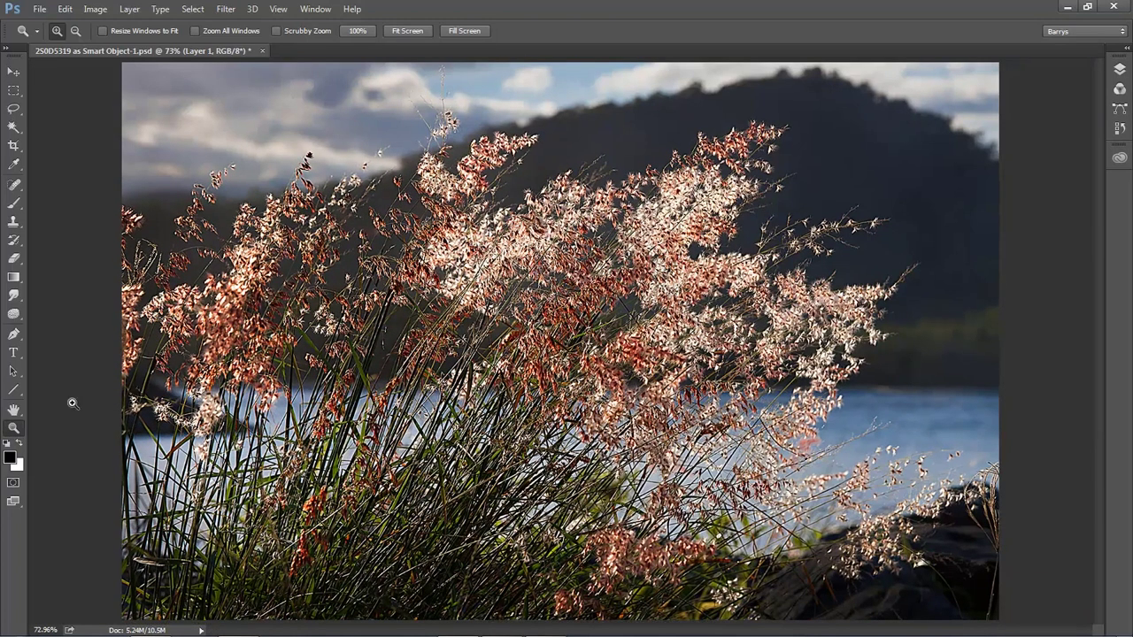
pyautogui.doubleClick(15, 429)
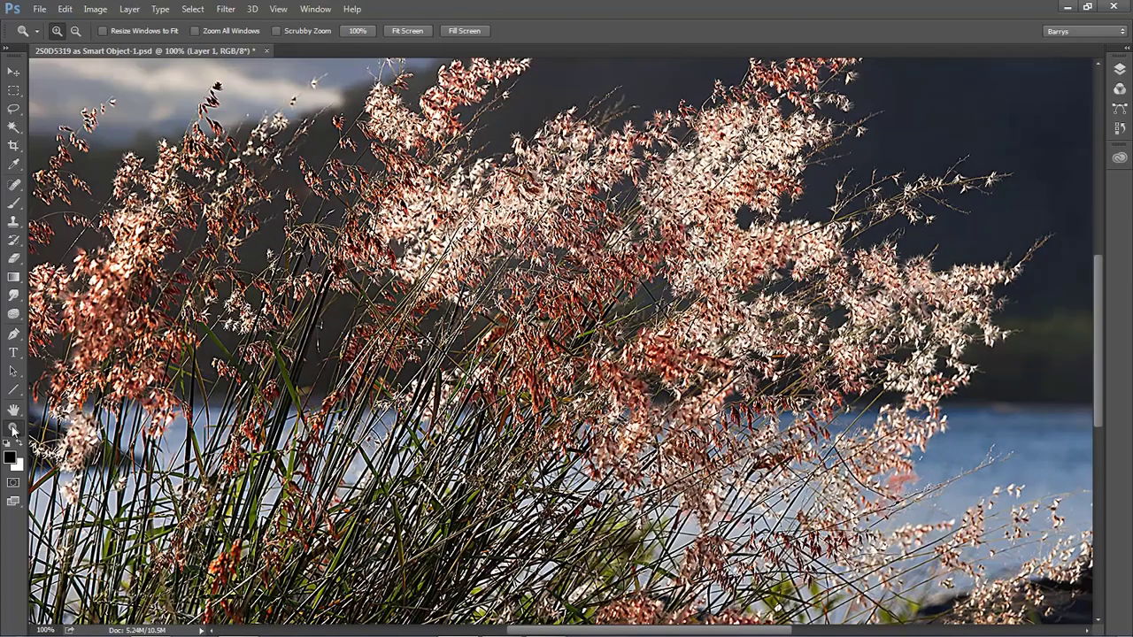
pyautogui.doubleClick(15, 413)
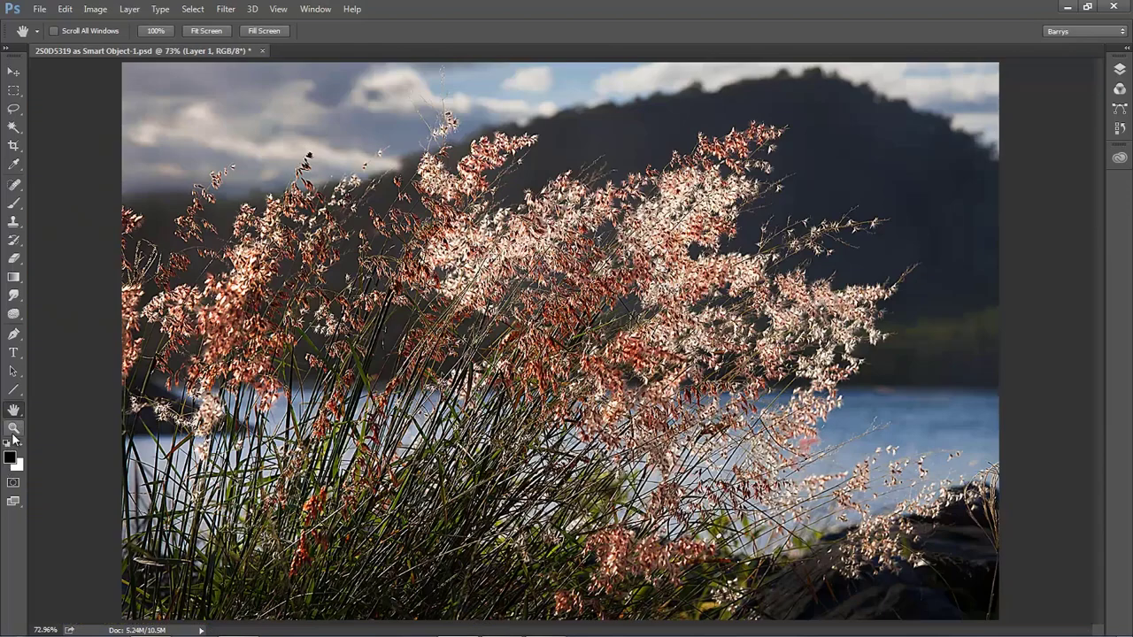
pyautogui.doubleClick(14, 430)
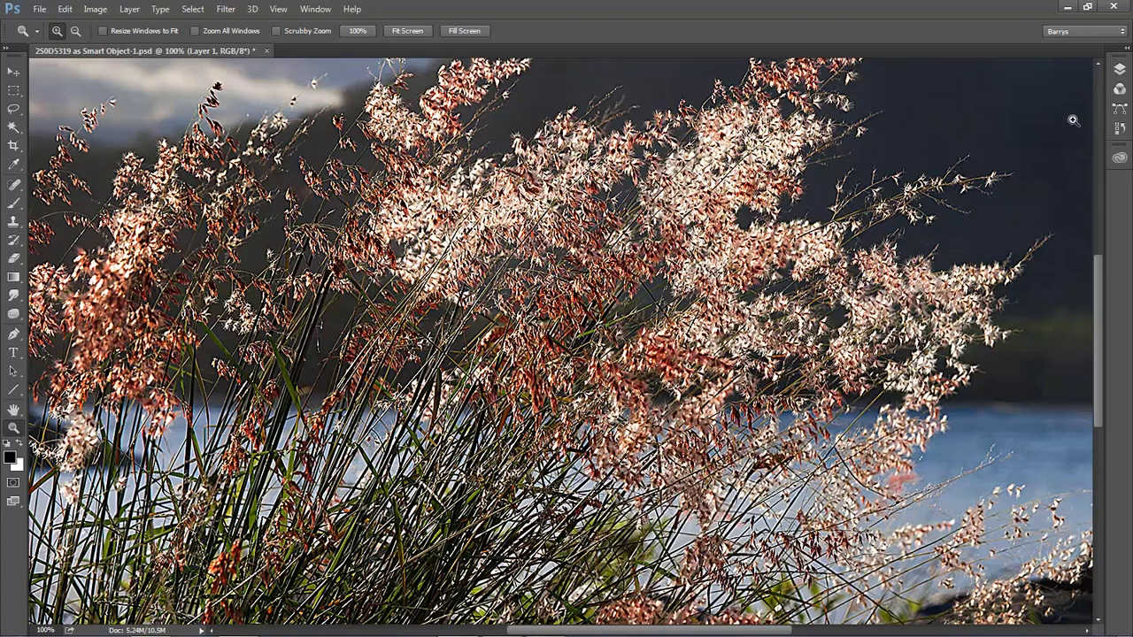
# Rename Layer 1 as Sharpness and make the Background layer active.
pyautogui.click(1120, 70)
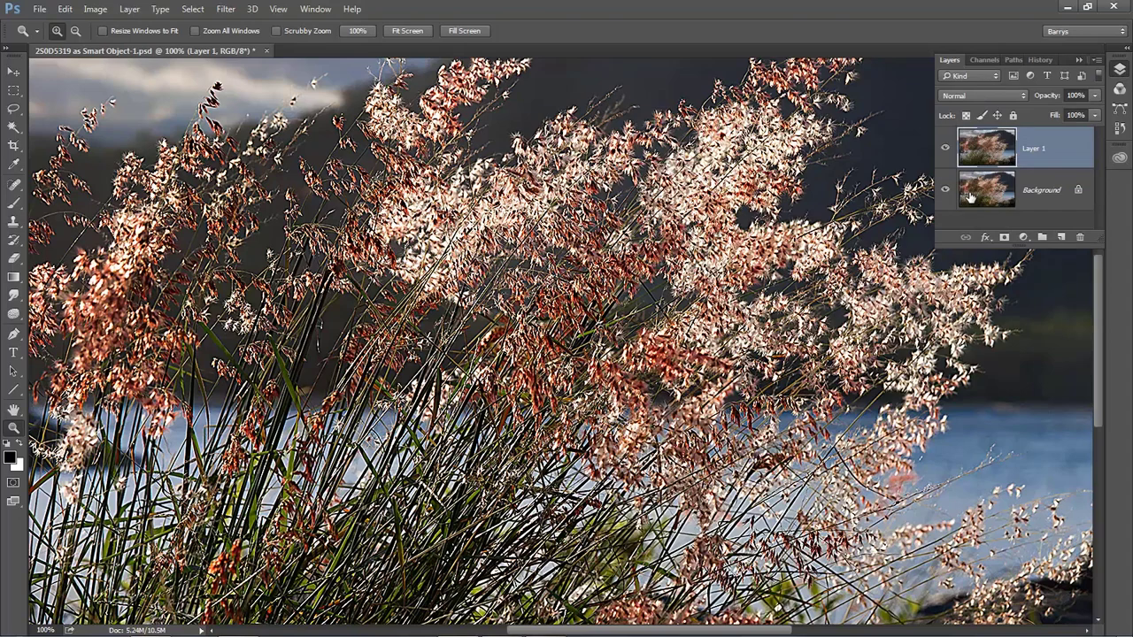
pyautogui.doubleClick(1071, 146)
pyautogui.write('Sharpness')
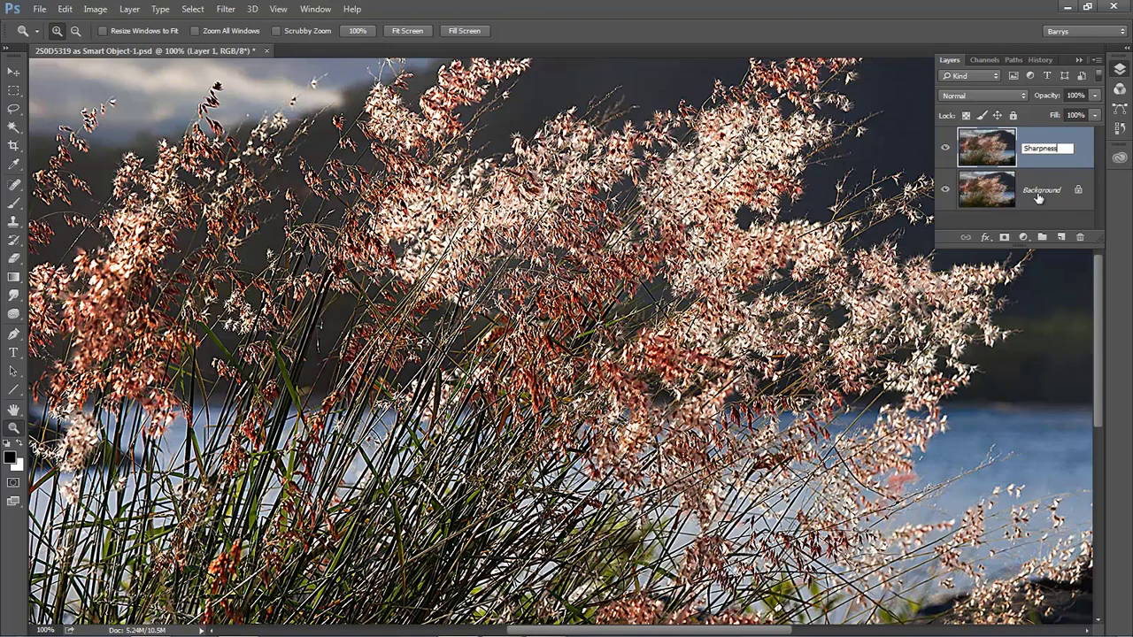
pyautogui.click(1039, 198)
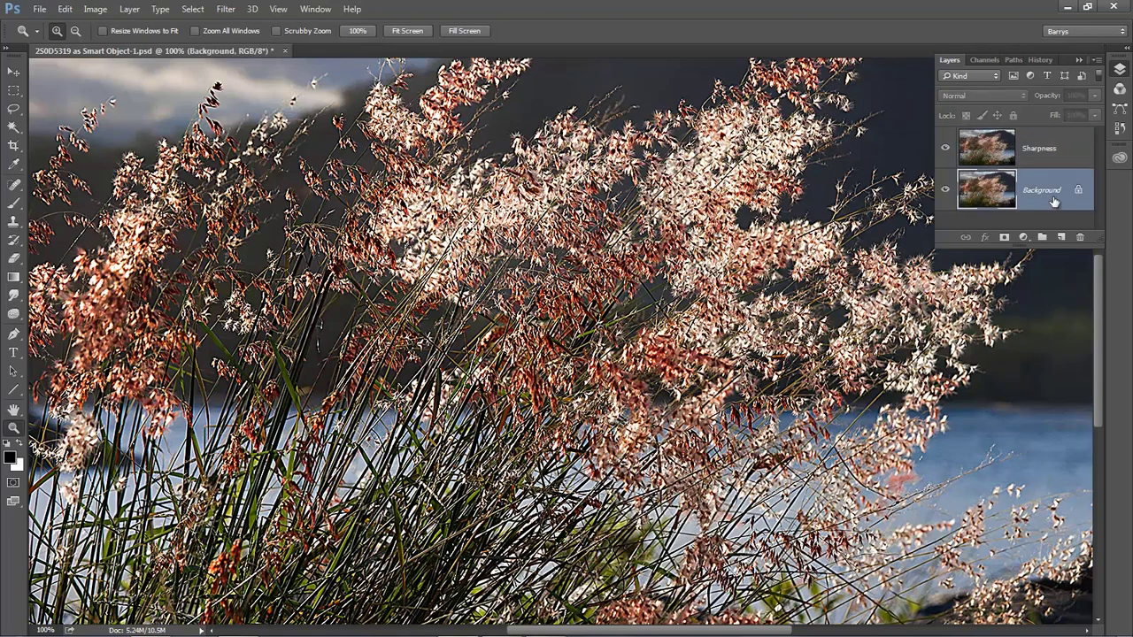
# Compare the photo with and without the sharpened layer above the Background, and delete that layer.
pyautogui.click(948, 150)
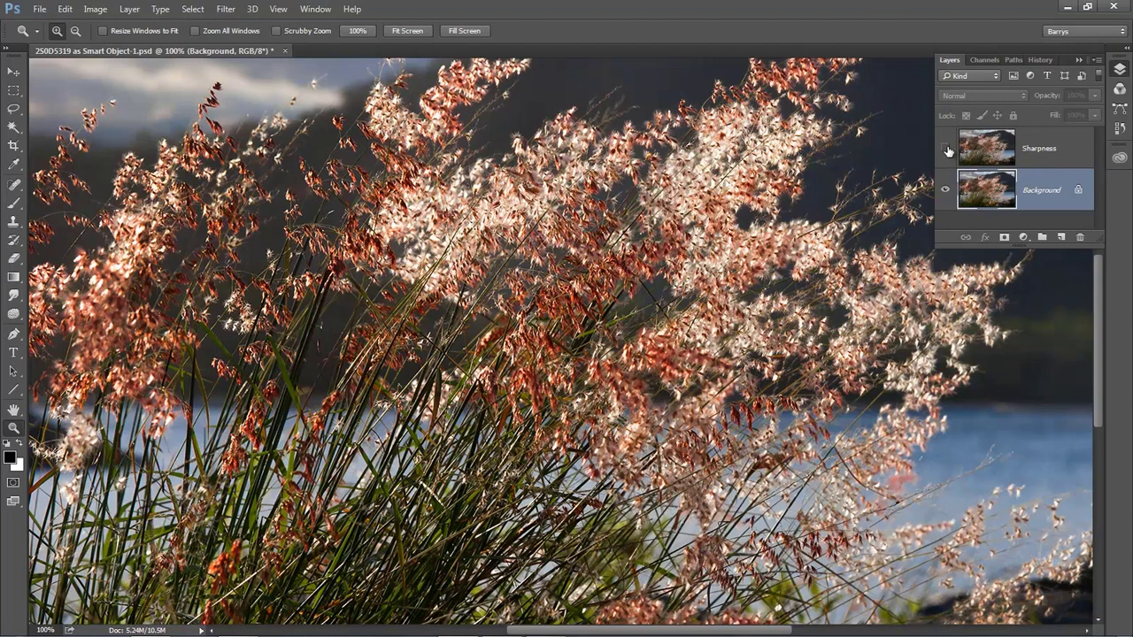
pyautogui.click(948, 151)
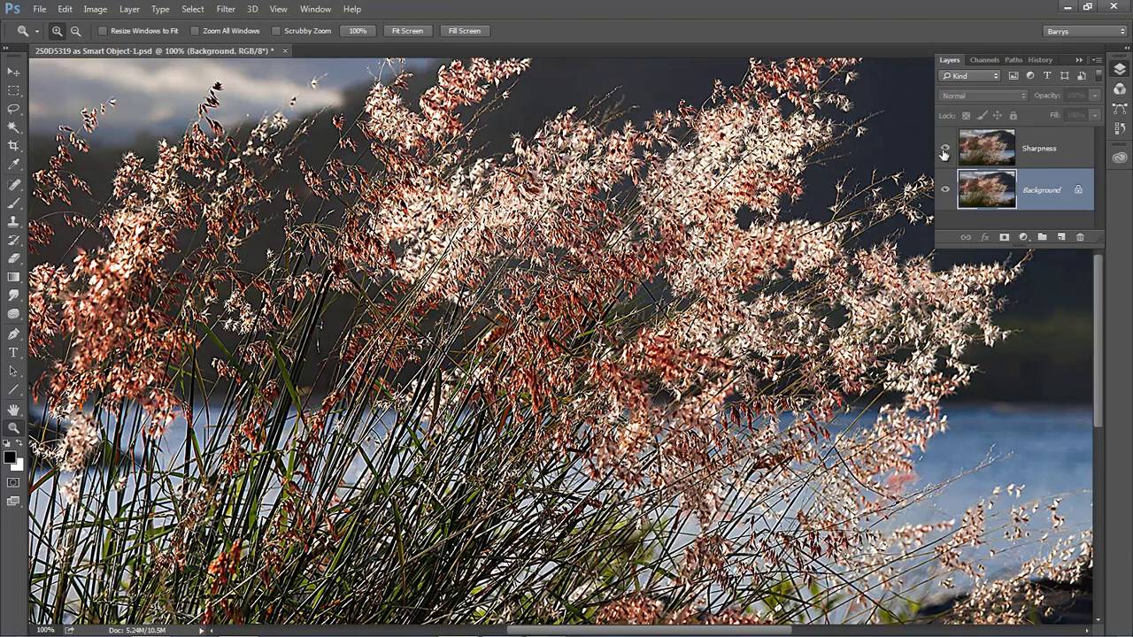
pyautogui.click(945, 151)
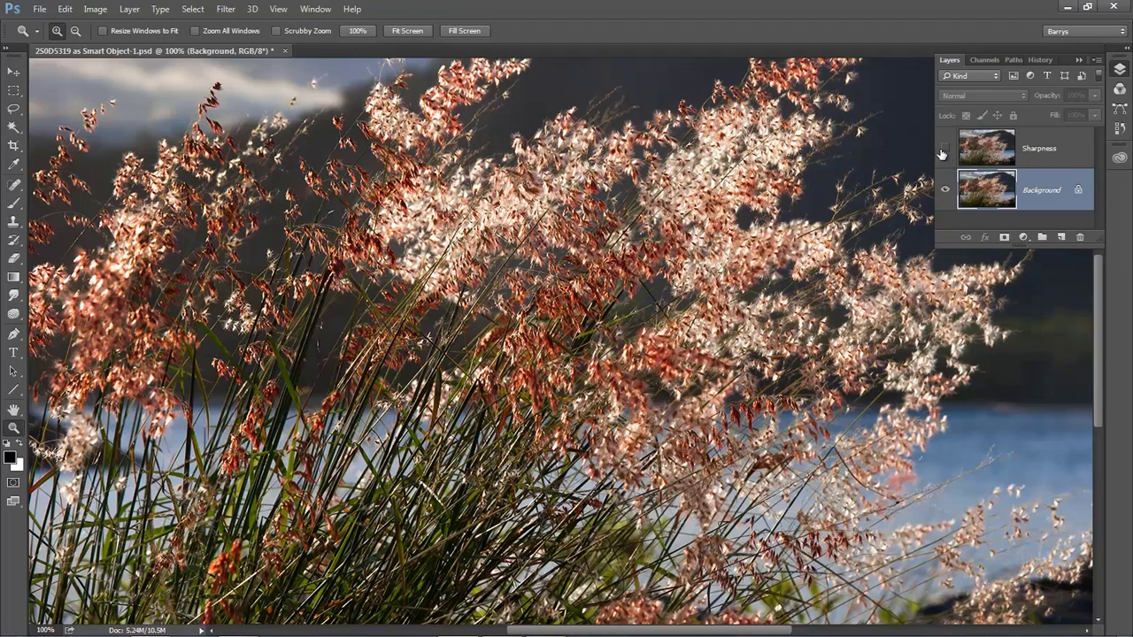
pyautogui.click(945, 150)
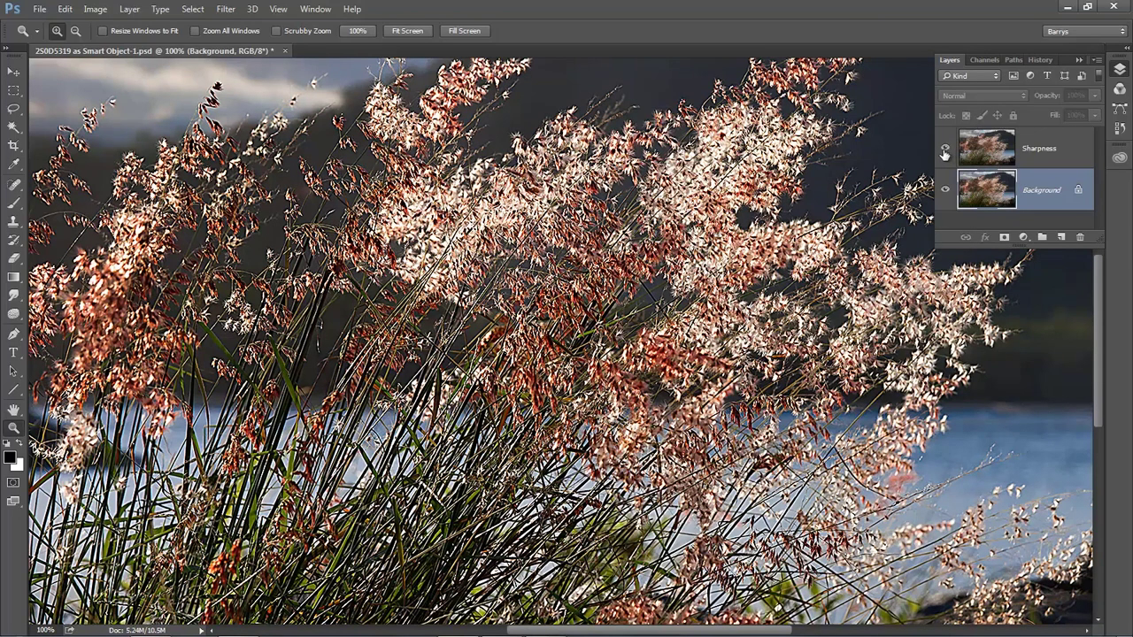
pyautogui.moveTo(983, 147); pyautogui.dragTo(1079, 237)
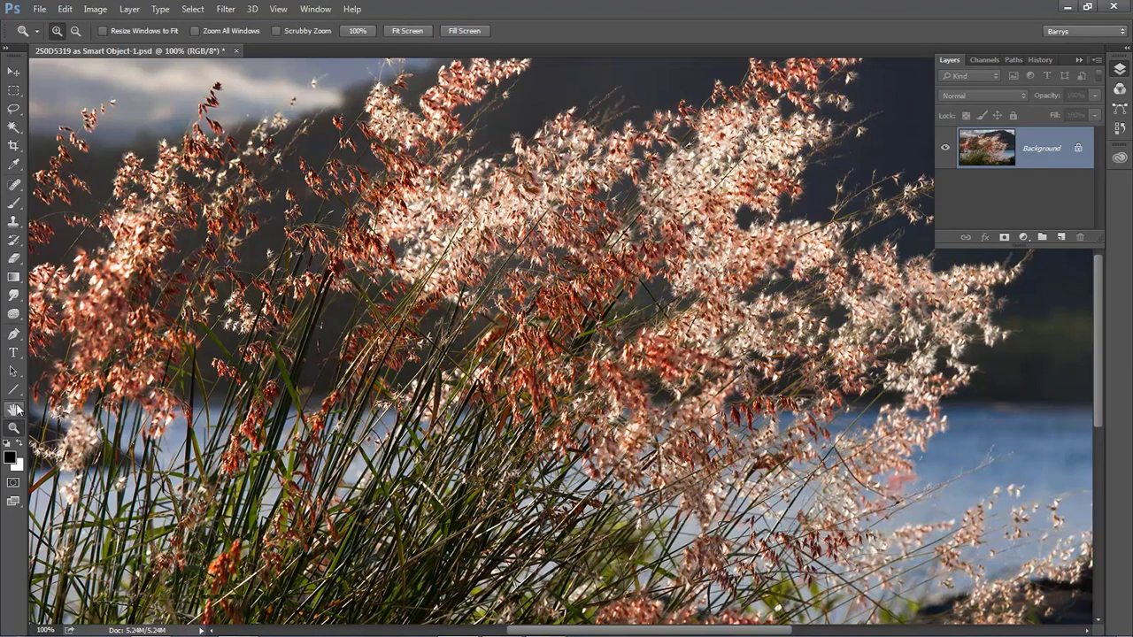
# Open the Unsharp Mask filter on the Background with the grass seed heads viewed at 200%, keeping the dialog clear of them.
pyautogui.doubleClick(14, 410)
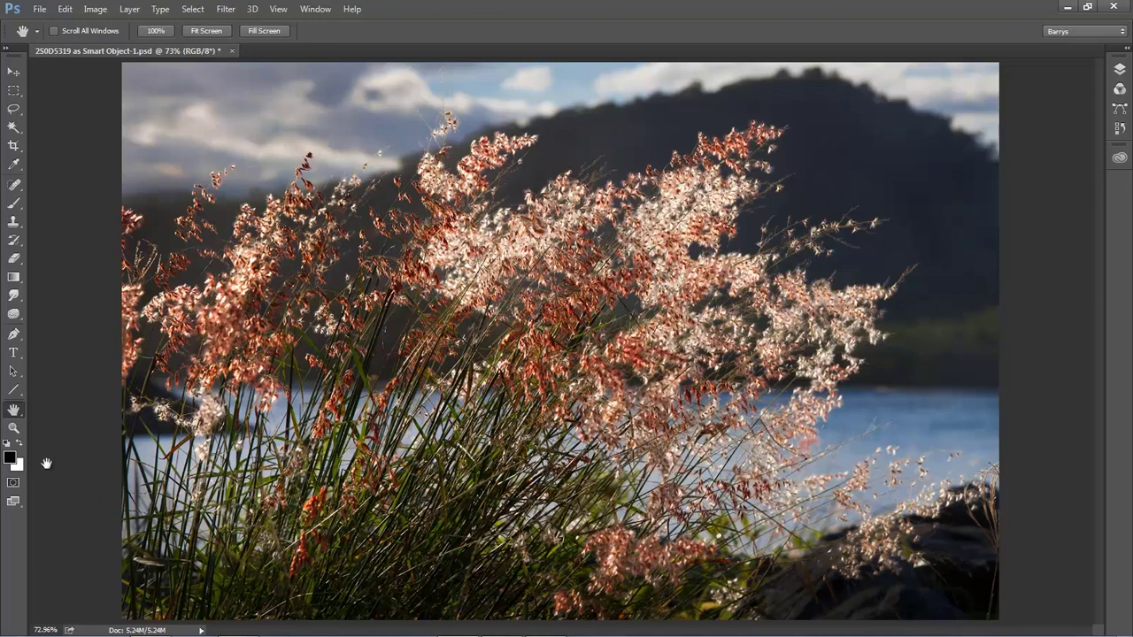
pyautogui.doubleClick(13, 431)
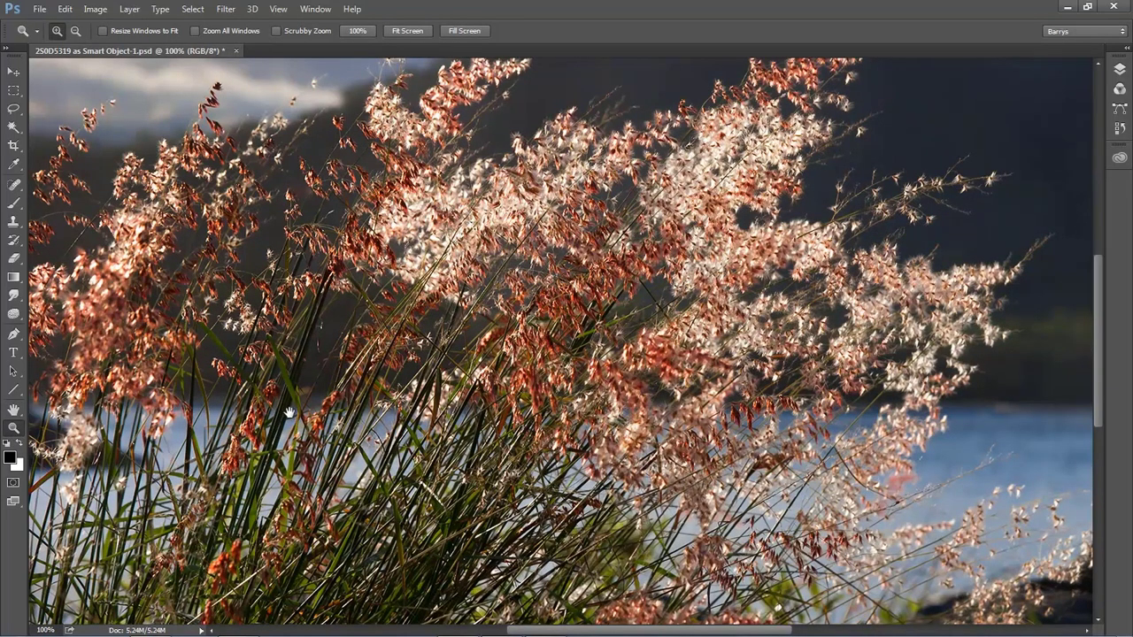
pyautogui.moveTo(535, 251); pyautogui.dragTo(563, 199)
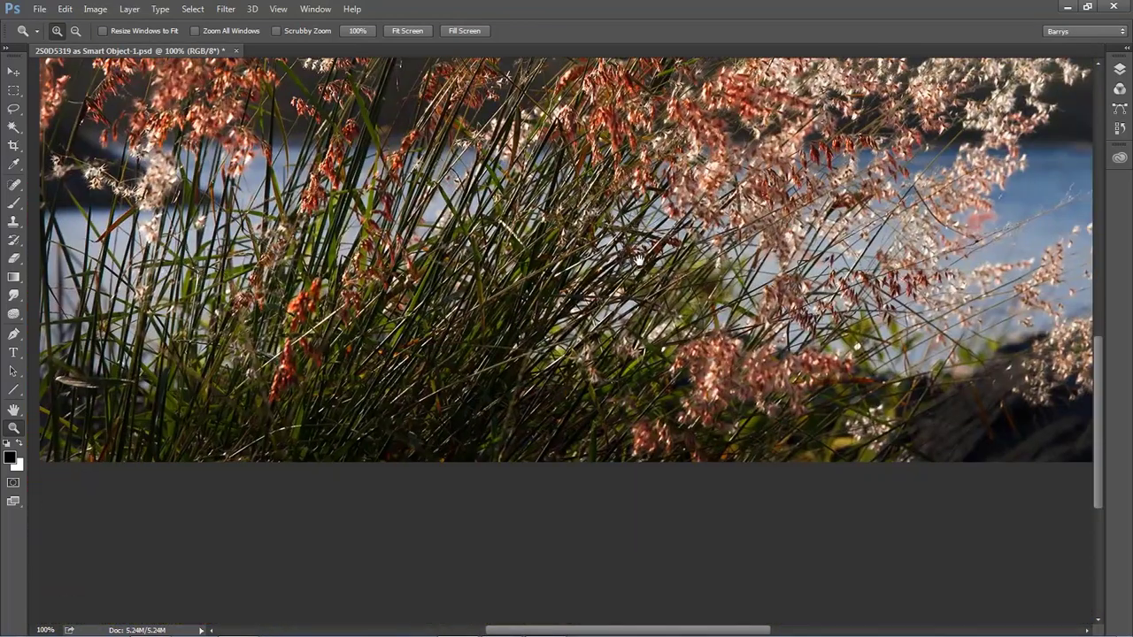
pyautogui.moveTo(637, 259); pyautogui.dragTo(624, 418)
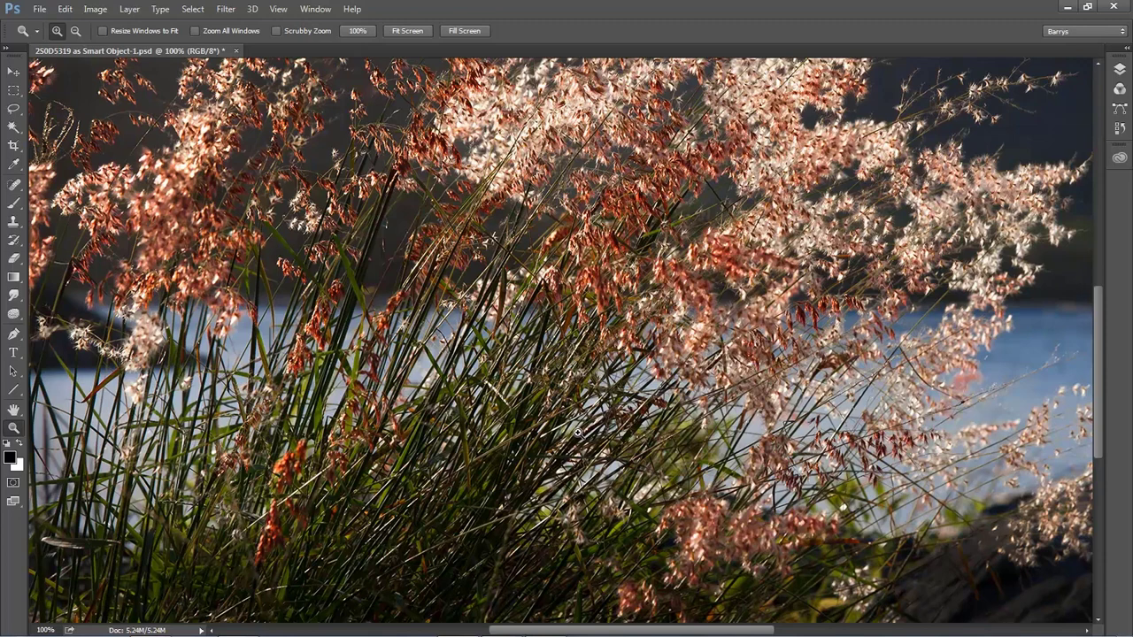
pyautogui.click(575, 433)
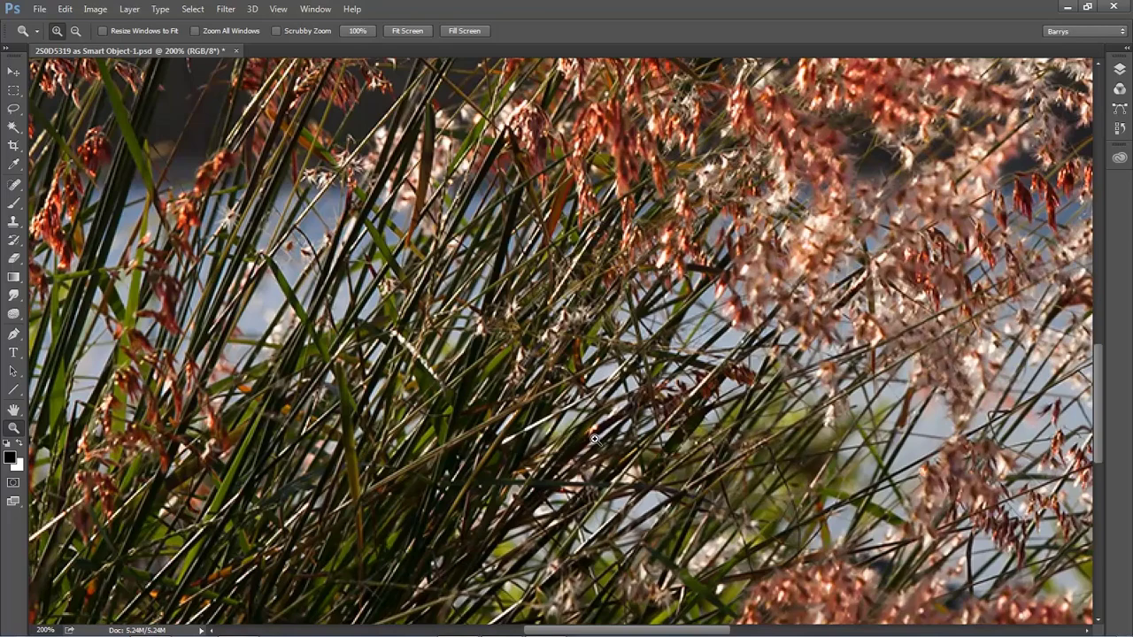
pyautogui.moveTo(964, 262); pyautogui.dragTo(514, 195)
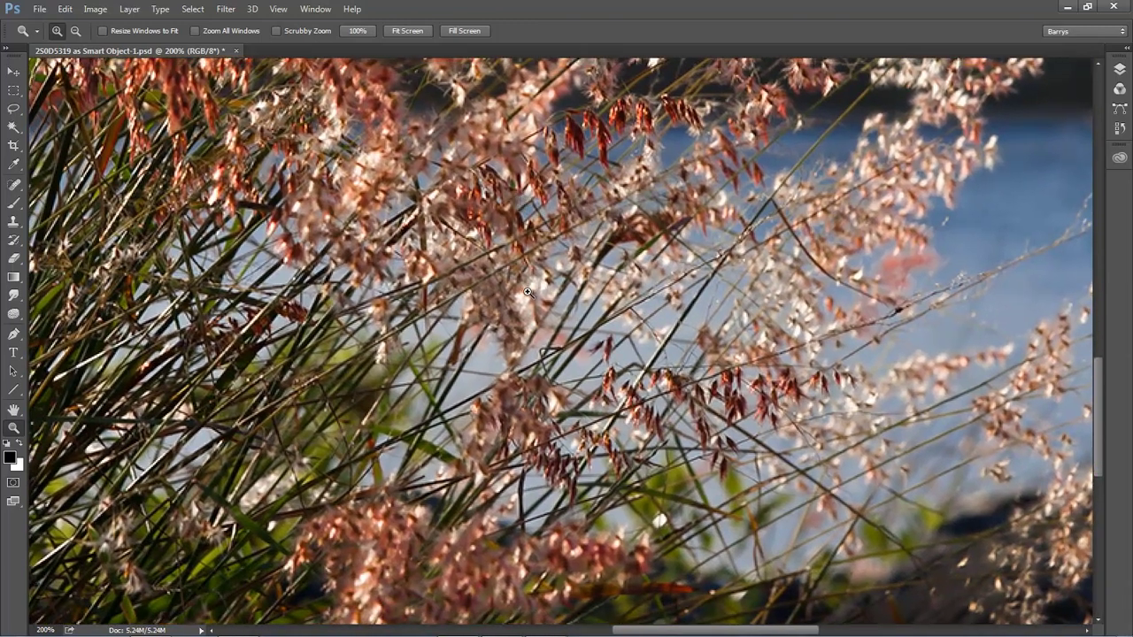
pyautogui.click(226, 9)
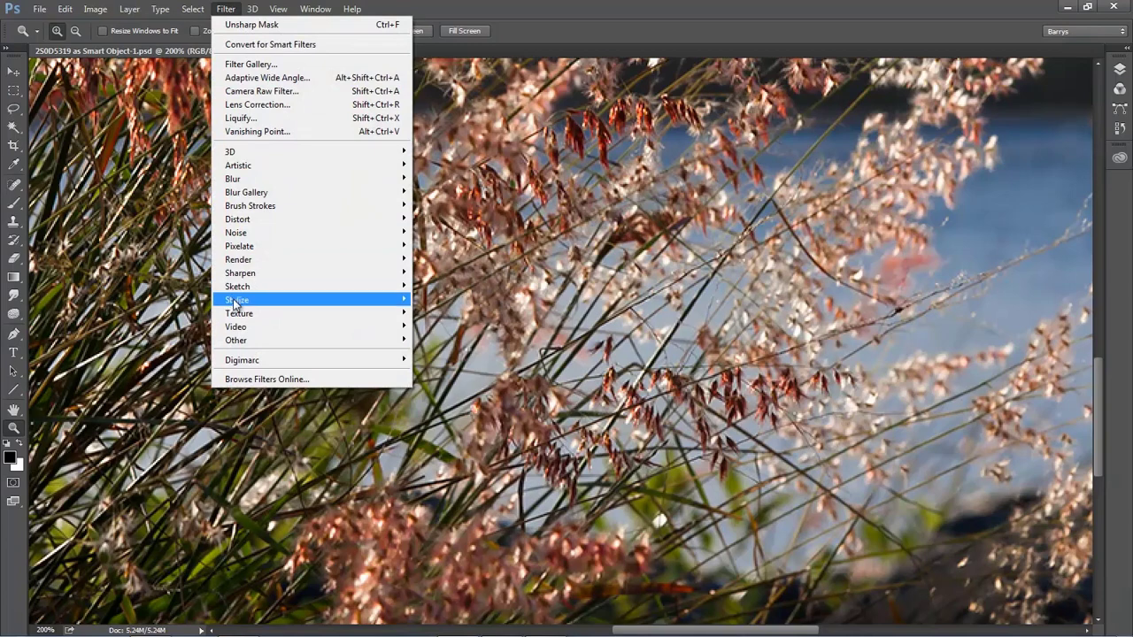
pyautogui.moveTo(236, 305)
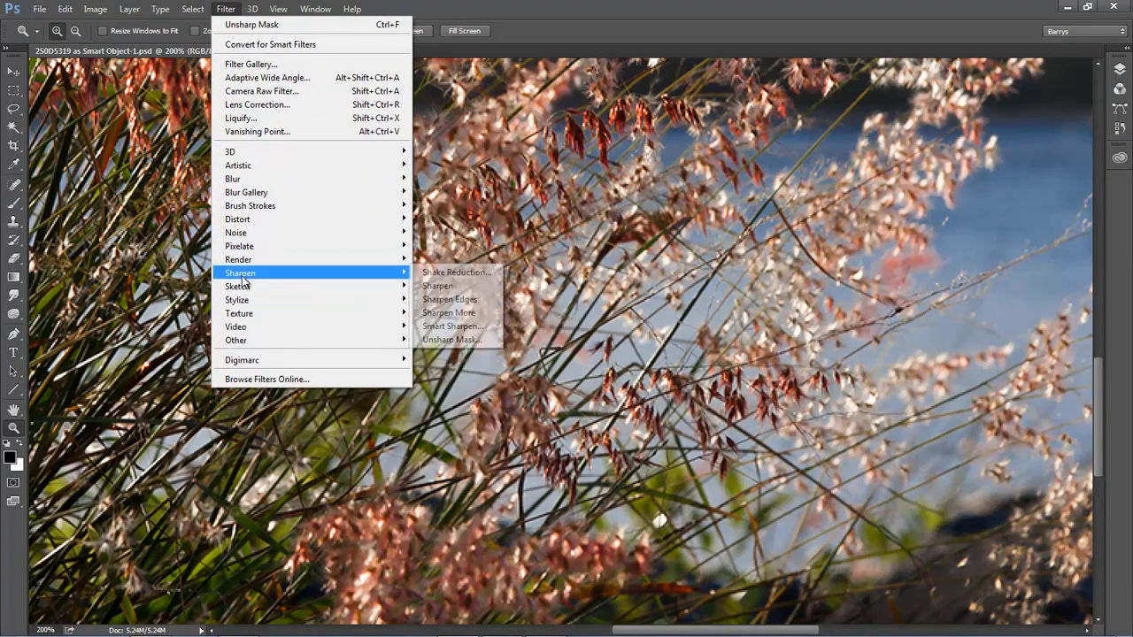
pyautogui.moveTo(245, 277)
pyautogui.click(443, 339)
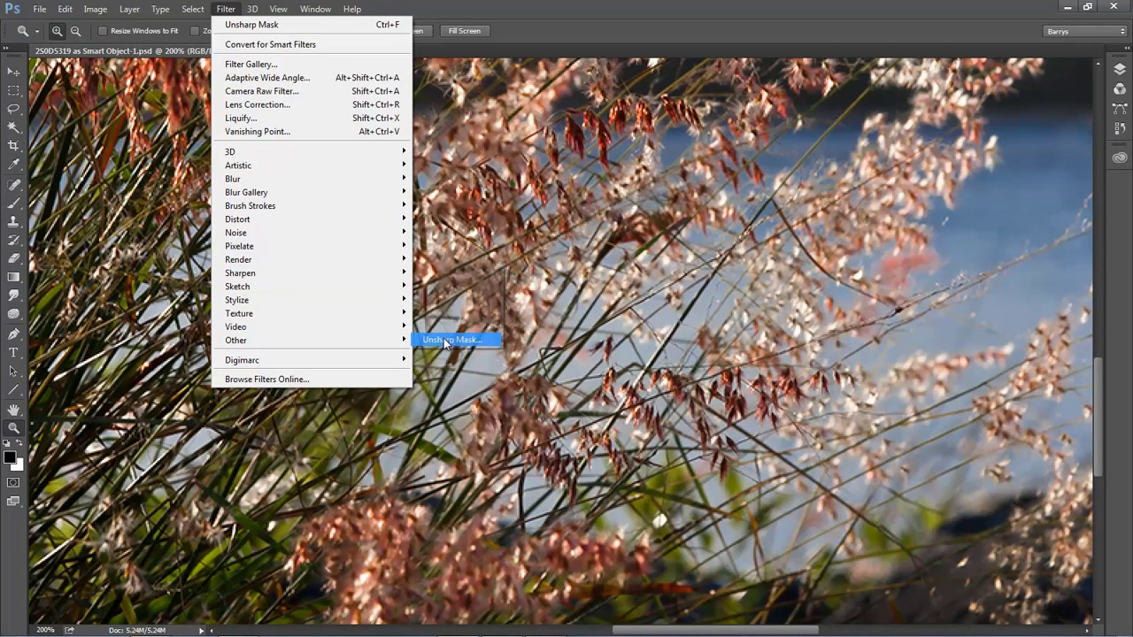
pyautogui.moveTo(863, 93); pyautogui.dragTo(997, 72)
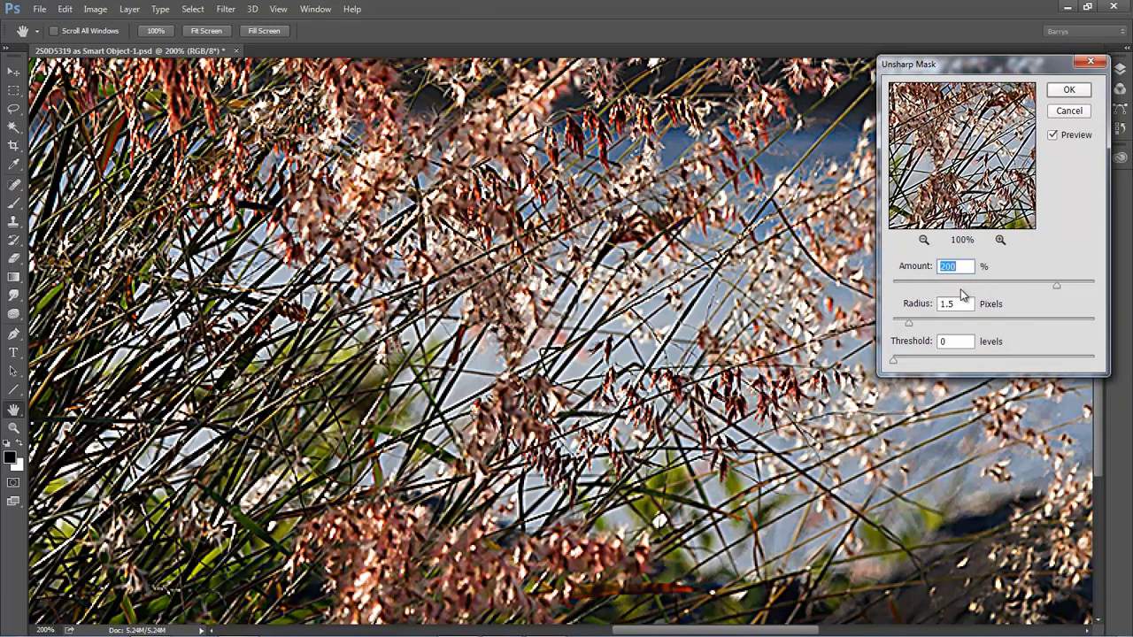
# Lower the Unsharp Mask radius to its minimum and raise it to 0.3 pixels, leaving the amount at 200%.
pyautogui.moveTo(910, 325); pyautogui.dragTo(893, 324)
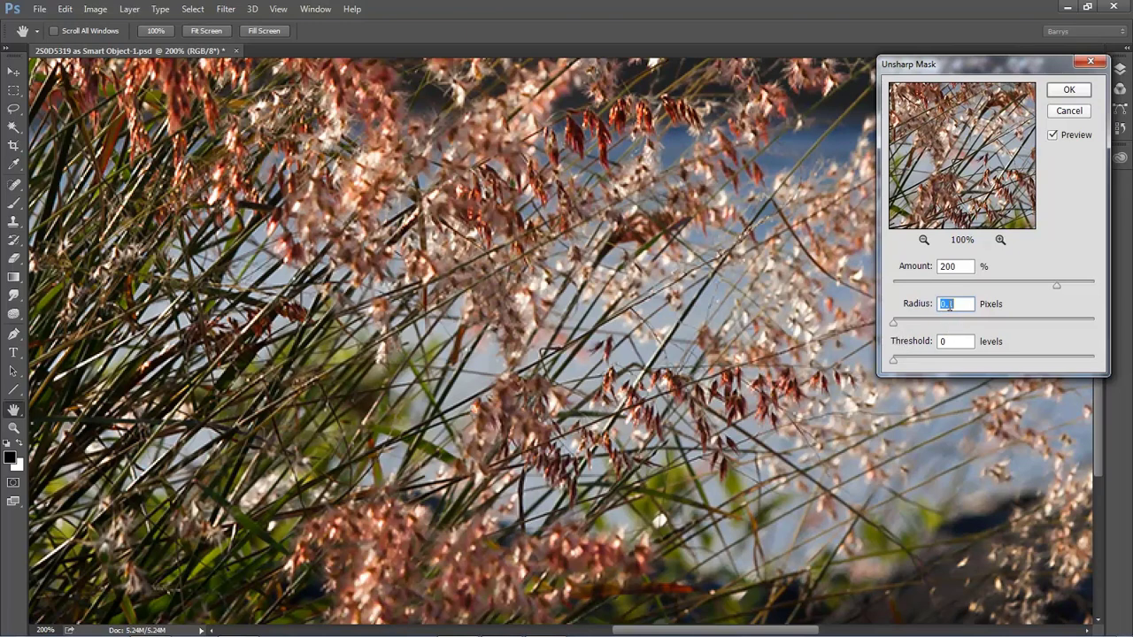
pyautogui.moveTo(950, 306); pyautogui.dragTo(956, 308)
pyautogui.write('3')
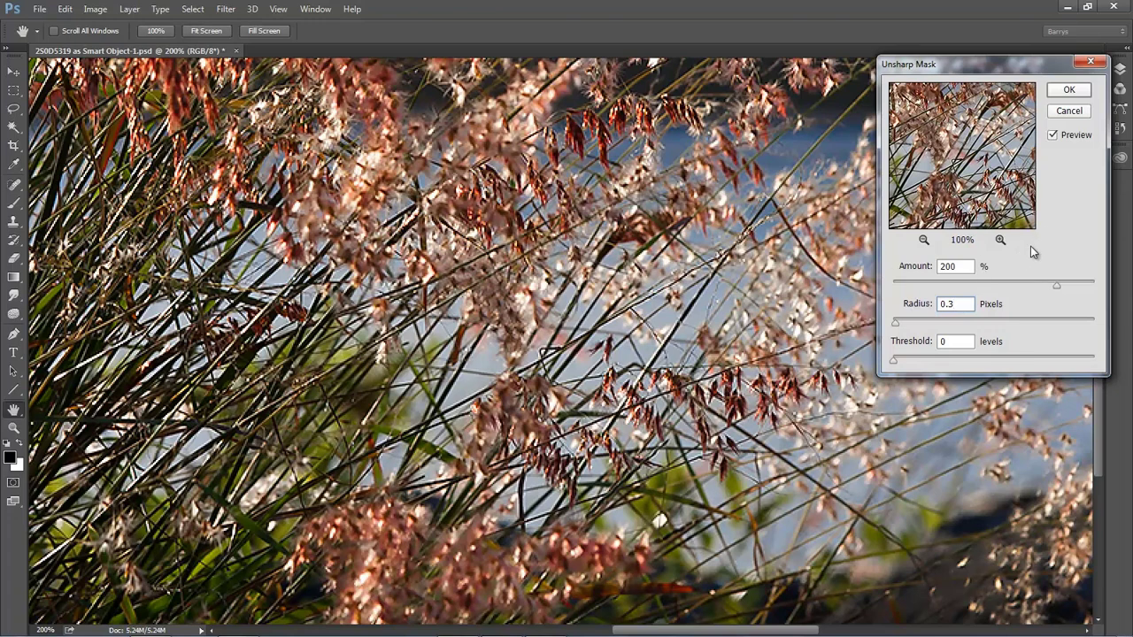
# Compare the grass detail with the Unsharp Mask preview on and off, leaving the preview on.
pyautogui.click(1052, 135)
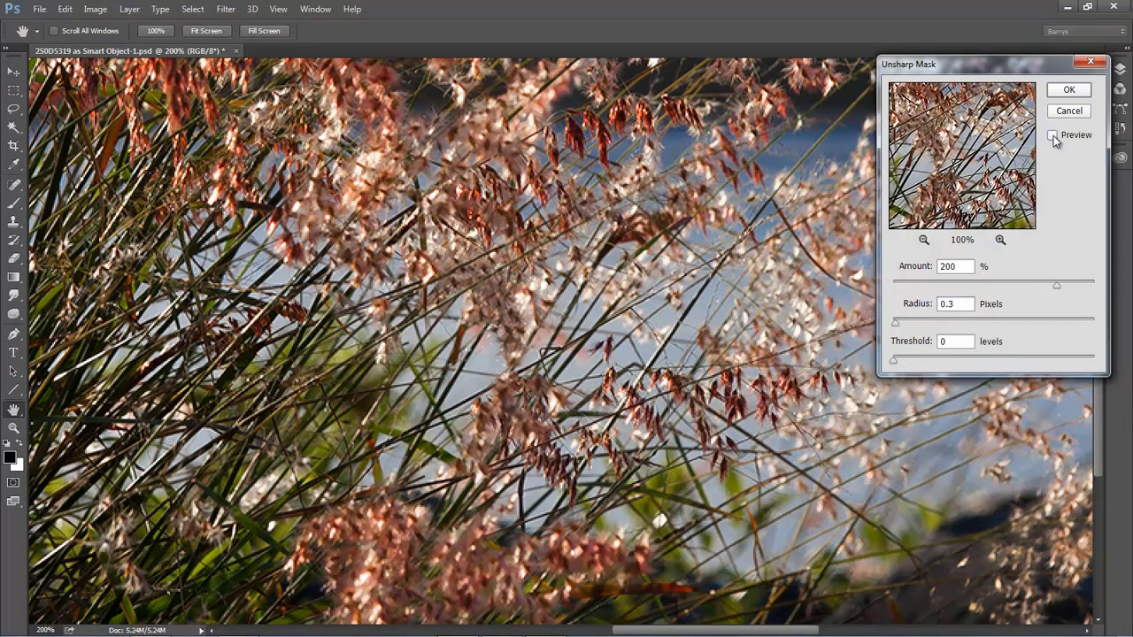
pyautogui.click(1052, 136)
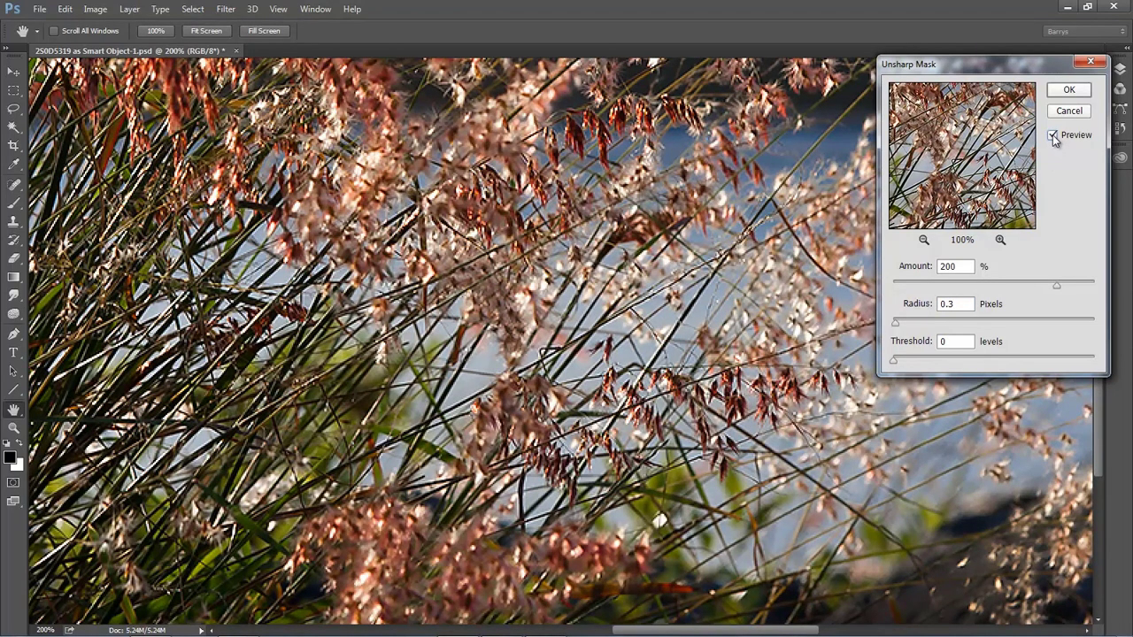
pyautogui.click(1053, 135)
pyautogui.click(1053, 135)
pyautogui.click(1052, 135)
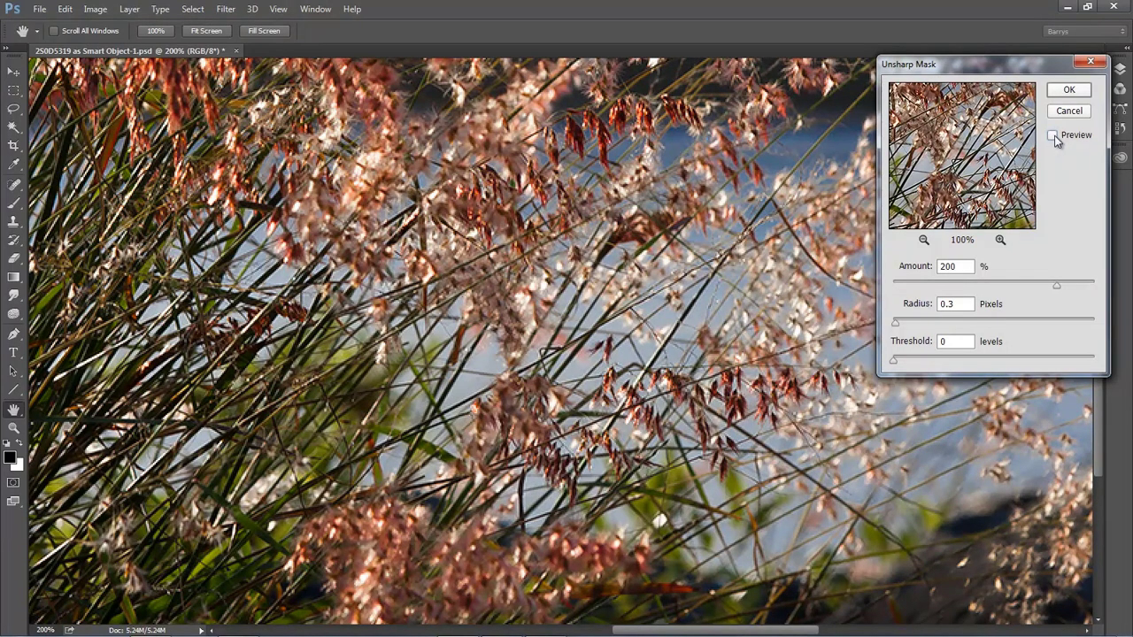
pyautogui.click(1053, 136)
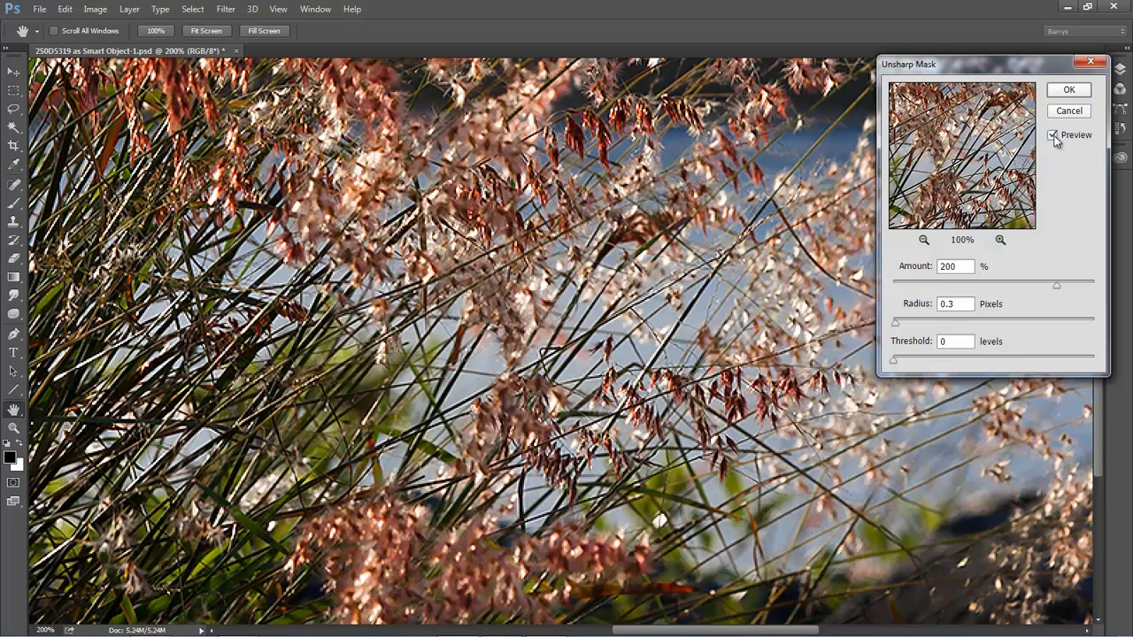
pyautogui.click(1054, 138)
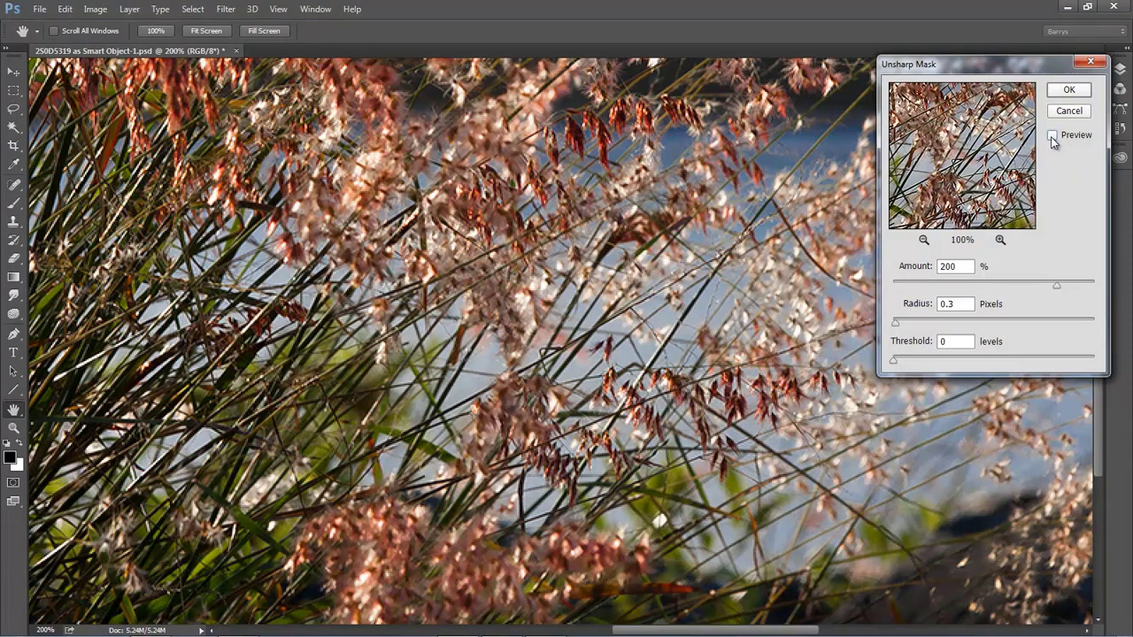
pyautogui.click(1051, 135)
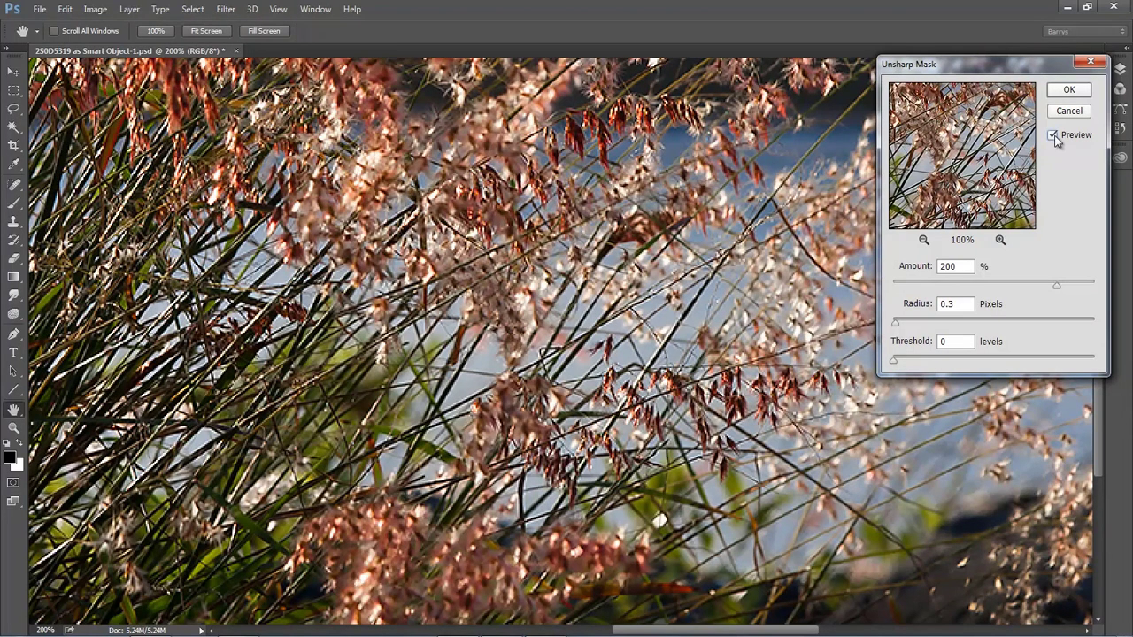
pyautogui.click(1052, 137)
pyautogui.click(1052, 137)
pyautogui.click(1053, 137)
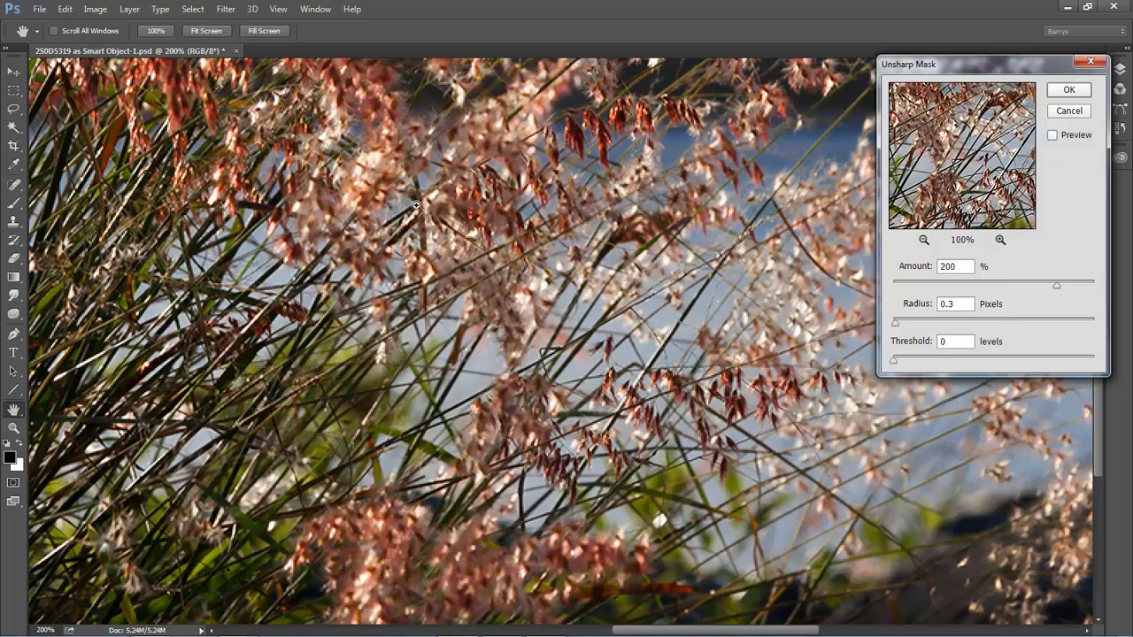
pyautogui.click(1054, 135)
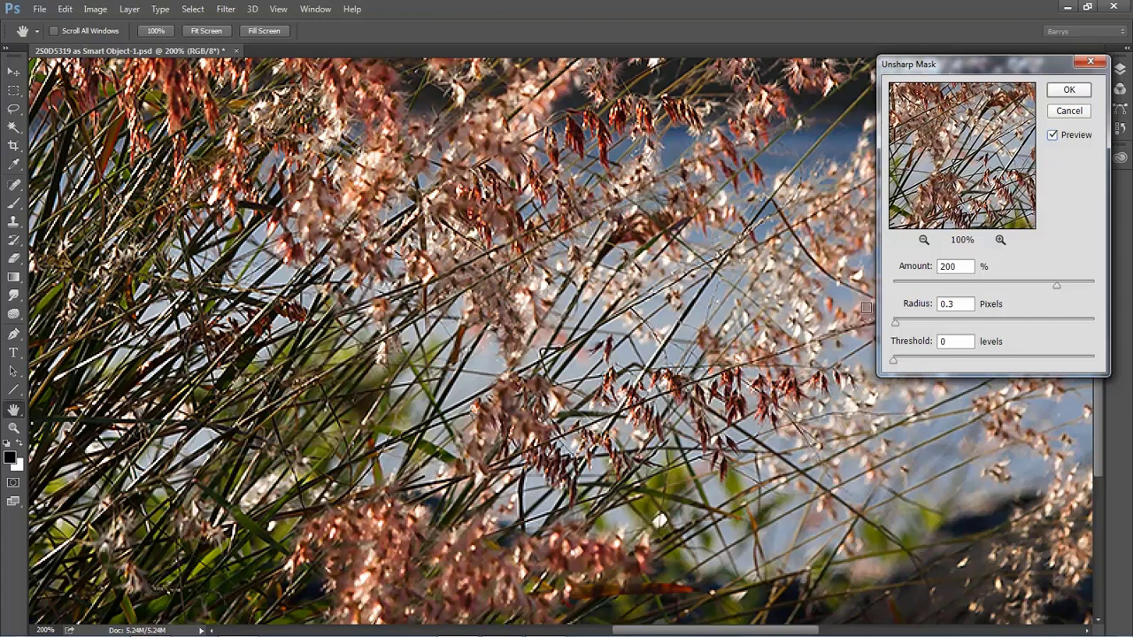
# Set the Unsharp Mask radius to 0.2 pixels.
pyautogui.doubleClick(951, 304)
pyautogui.write('2')
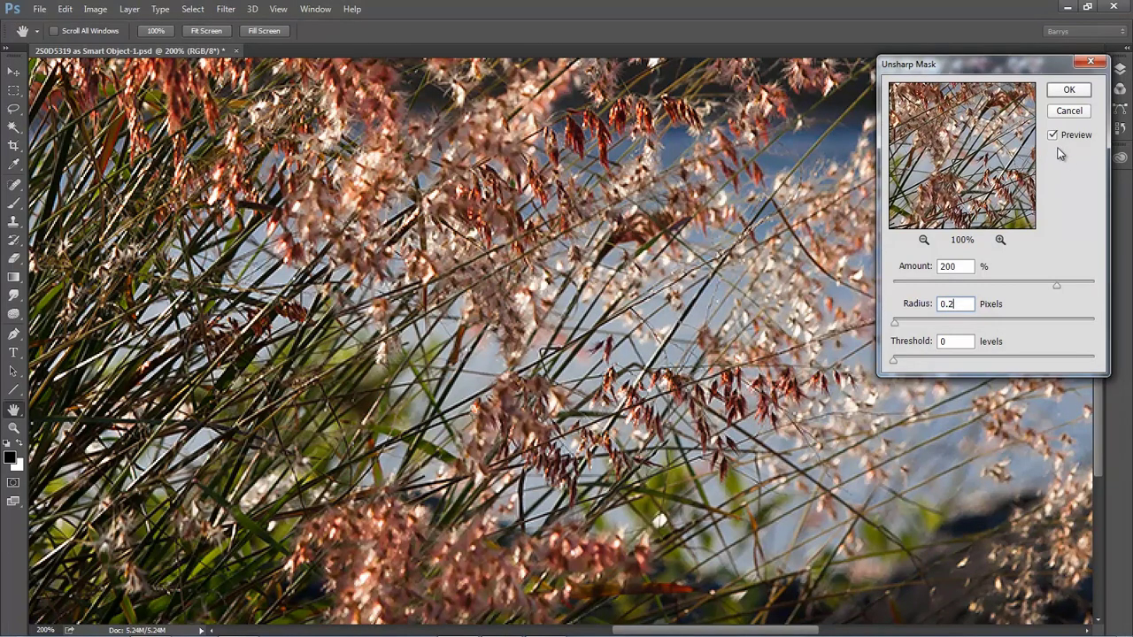
# Set the Unsharp Mask radius to 0.25 pixels, comparing the grass with the preview off and on before and after the change.
pyautogui.click(1053, 135)
pyautogui.click(1052, 137)
pyautogui.moveTo(948, 305); pyautogui.dragTo(957, 304)
pyautogui.write('25')
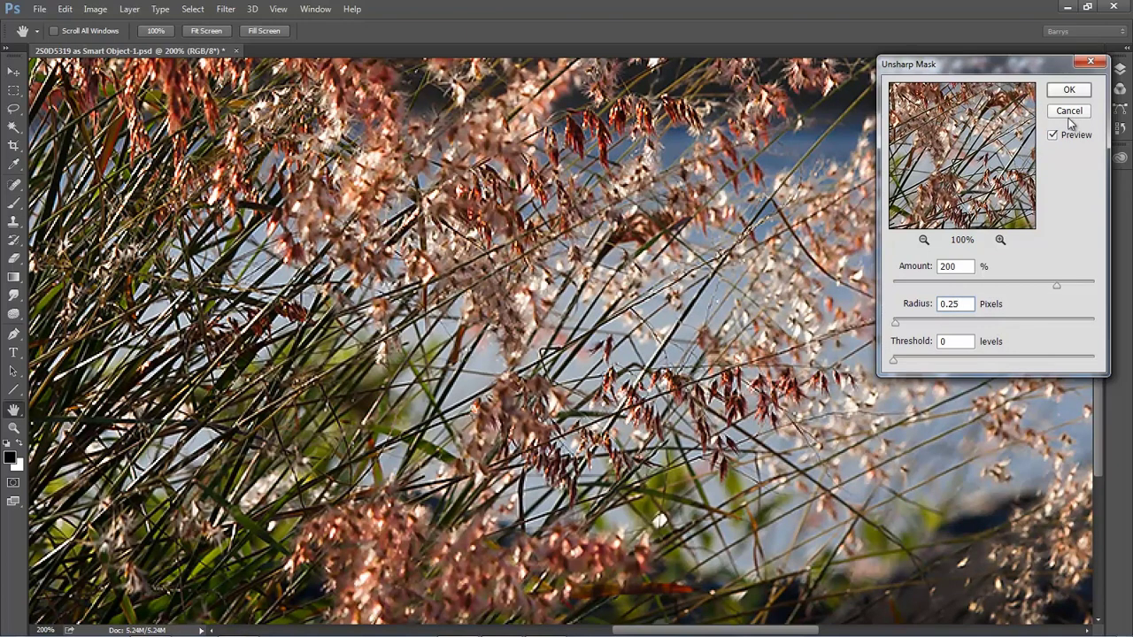
pyautogui.click(1052, 135)
pyautogui.click(1054, 136)
# Apply the Unsharp Mask filter and review the whole grass photo fitted on screen and at 100%.
pyautogui.click(1069, 91)
pyautogui.hotkey('ctrl', '0')
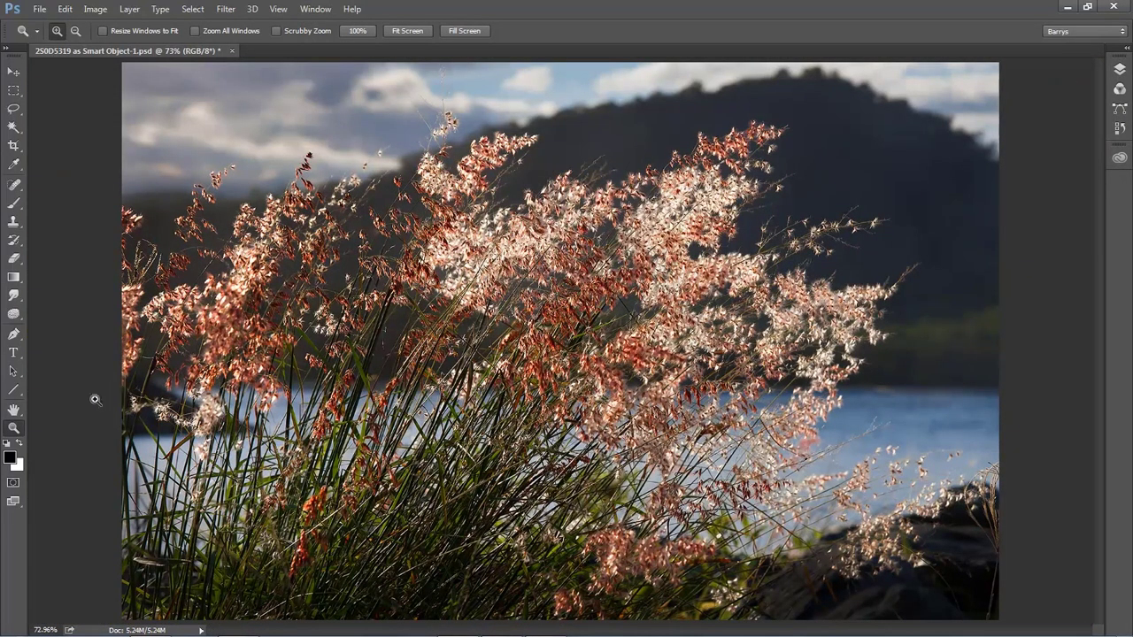
pyautogui.doubleClick(13, 429)
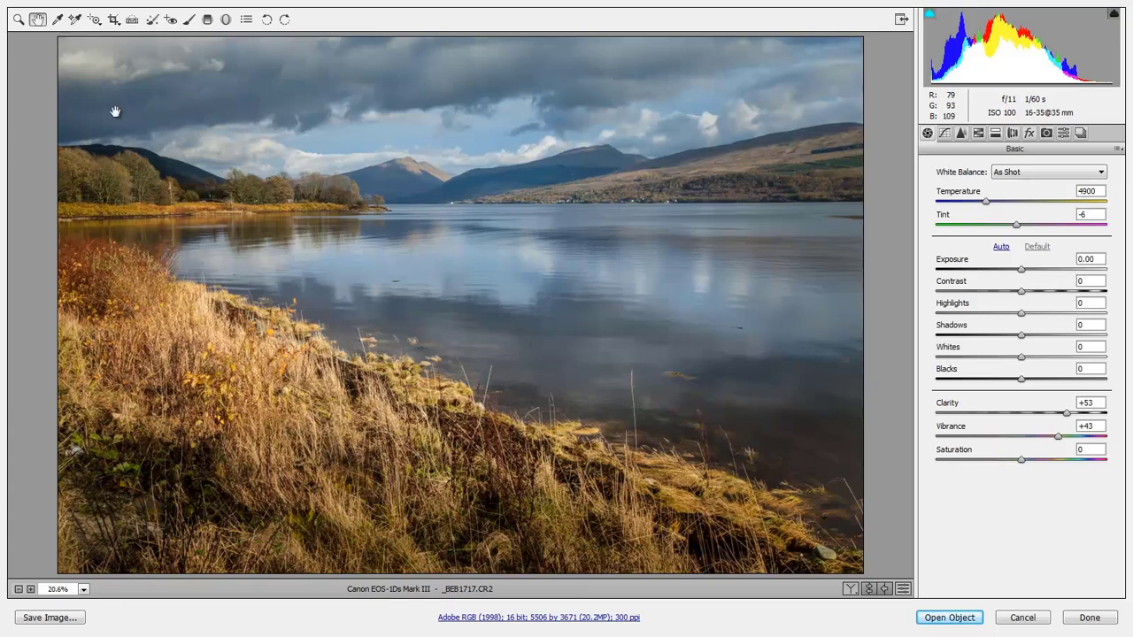
# Switch to the lake photo in Camera Raw and open its Detail settings with the shoreline grass viewed at 100%.
pyautogui.doubleClick(18, 20)
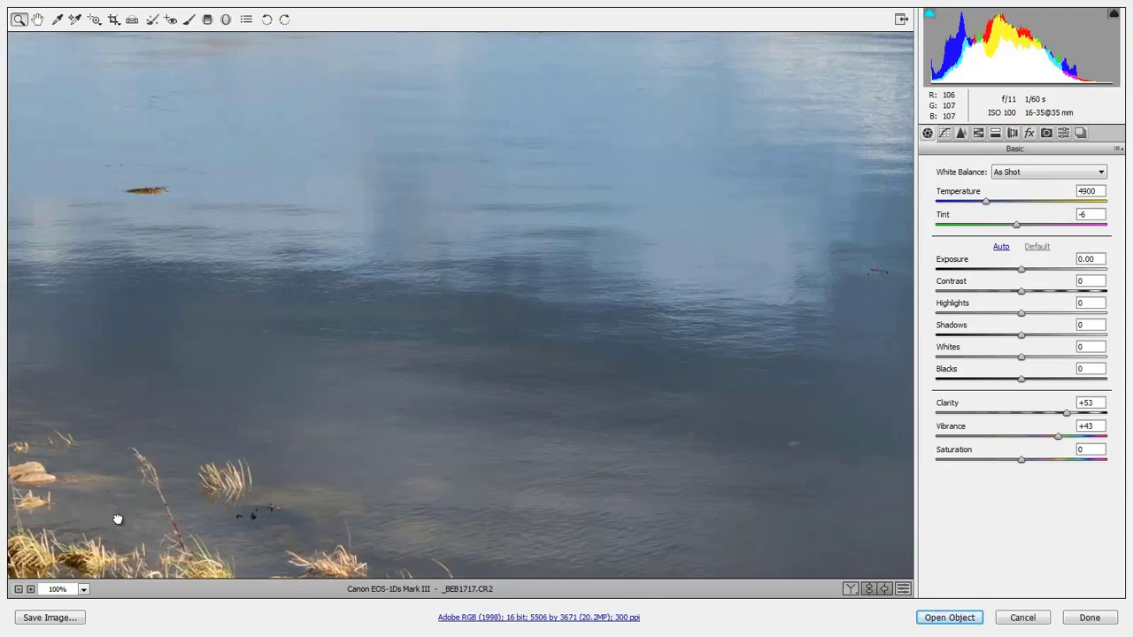
pyautogui.moveTo(116, 518); pyautogui.dragTo(268, 298)
pyautogui.moveTo(273, 371); pyautogui.dragTo(386, 217)
pyautogui.moveTo(287, 327); pyautogui.dragTo(191, 237)
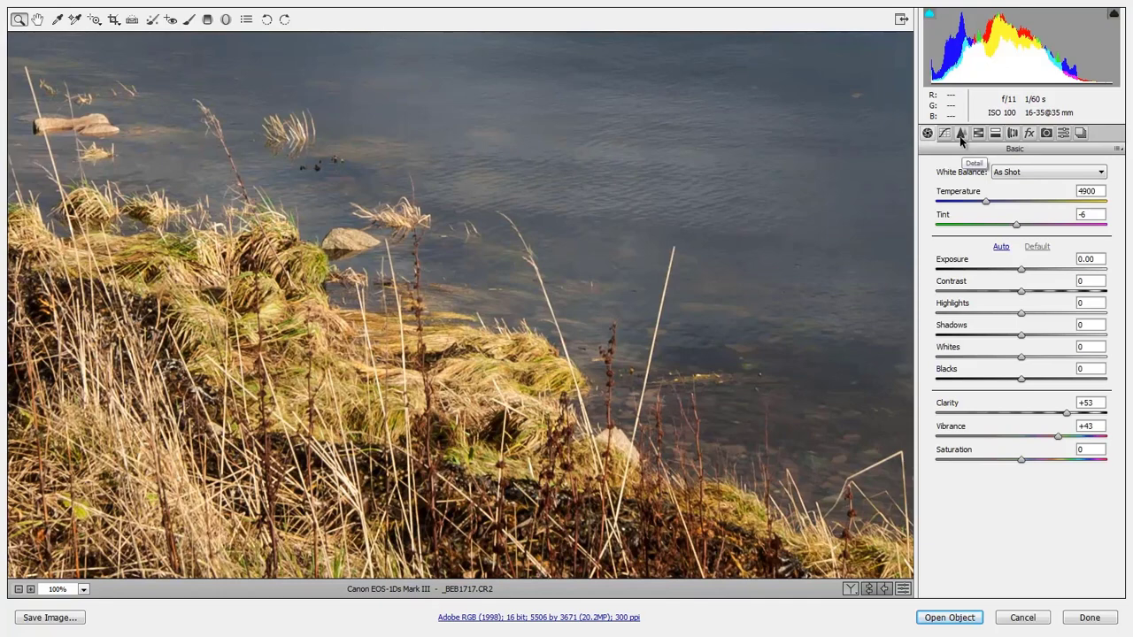
pyautogui.click(963, 135)
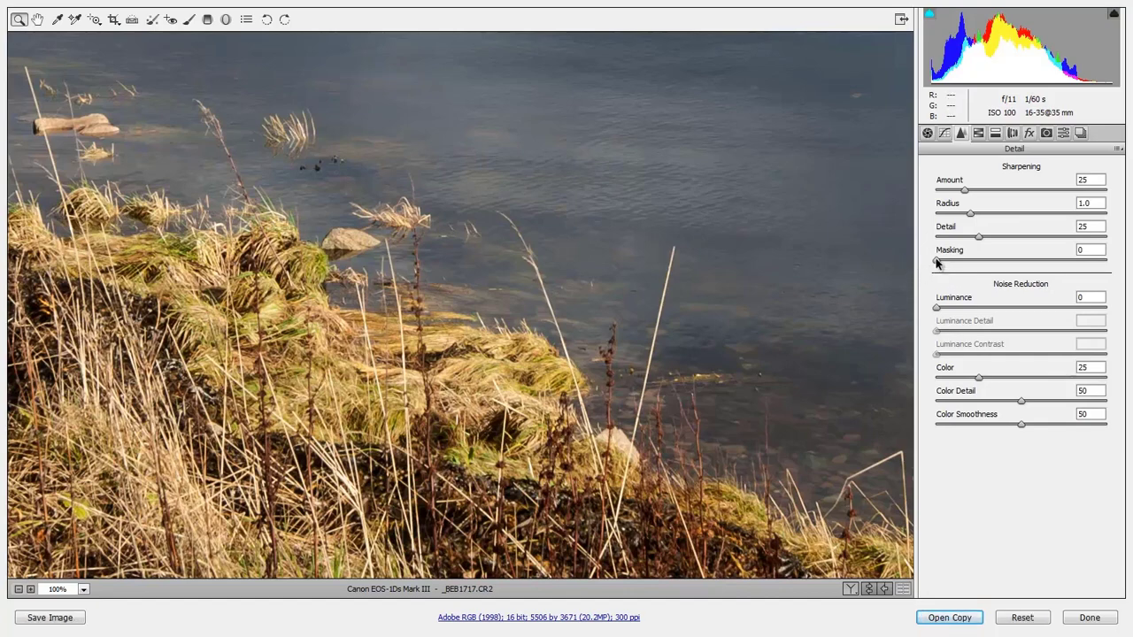
# Raise the sharpening Masking to 100 while previewing the black-and-white mask, and bring it back to 80.
pyautogui.keyDown('alt'); pyautogui.click(937, 260); pyautogui.keyUp('alt')
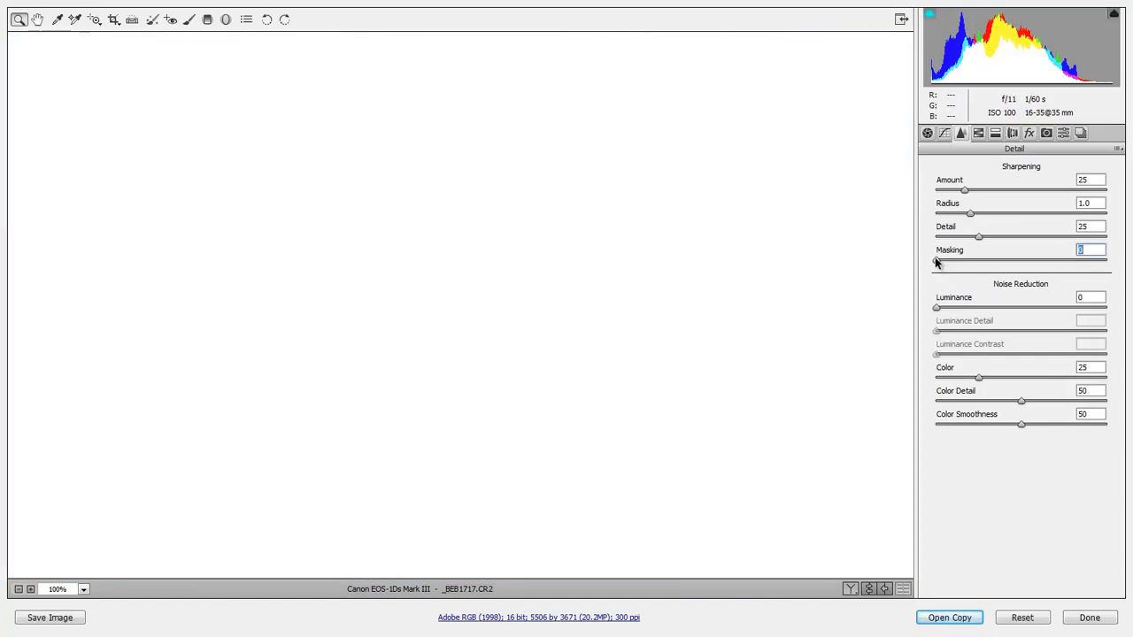
pyautogui.moveTo(936, 262); pyautogui.dragTo(1104, 278)
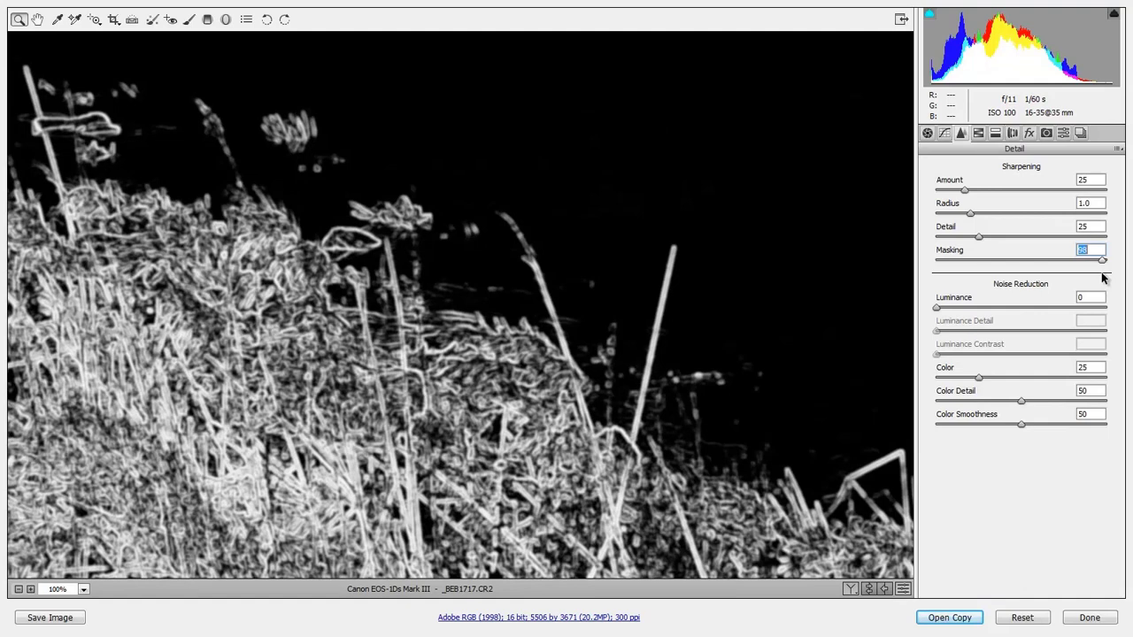
pyautogui.moveTo(1103, 278); pyautogui.dragTo(1109, 278)
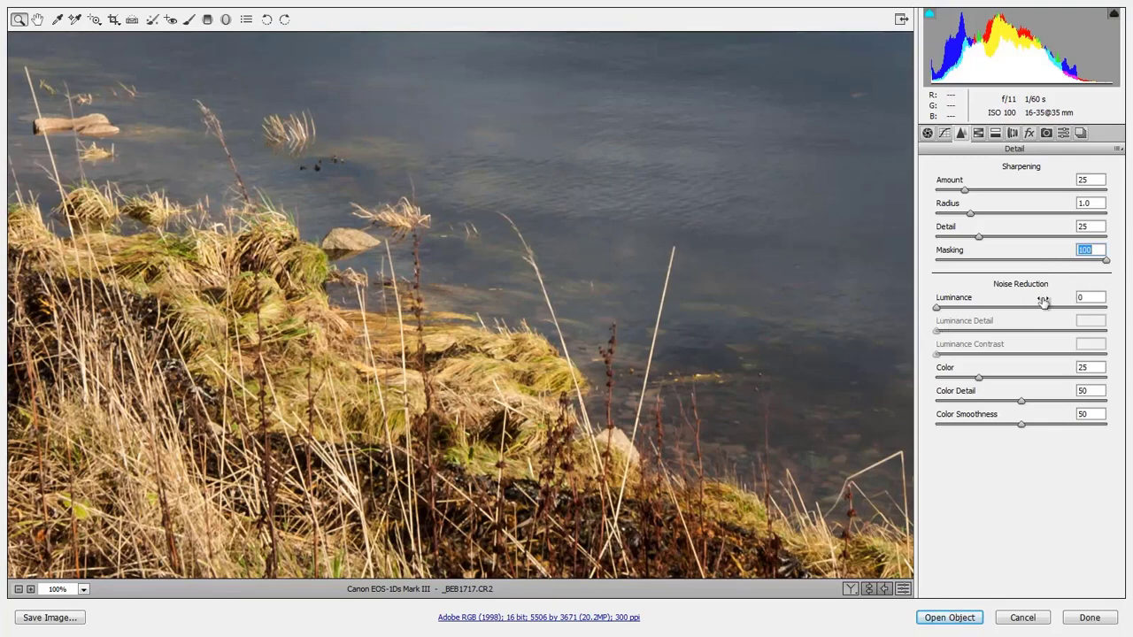
pyautogui.moveTo(1106, 260); pyautogui.dragTo(1073, 263)
# Raise the sharpening Amount to 98, passing through 73.
pyautogui.click(1005, 190)
pyautogui.click(1017, 189)
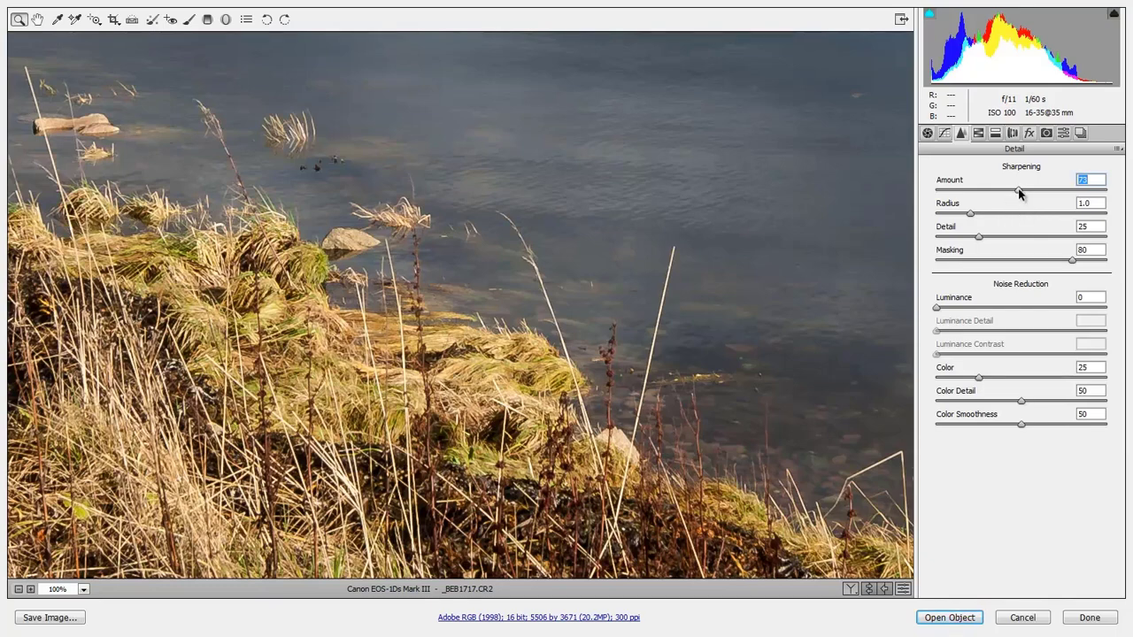
pyautogui.moveTo(1018, 193); pyautogui.dragTo(1047, 195)
# Compare the shoreline grass at Amount 98 with the adjustments switched off and on.
pyautogui.hotkey('ctrl', 'alt', 'p')
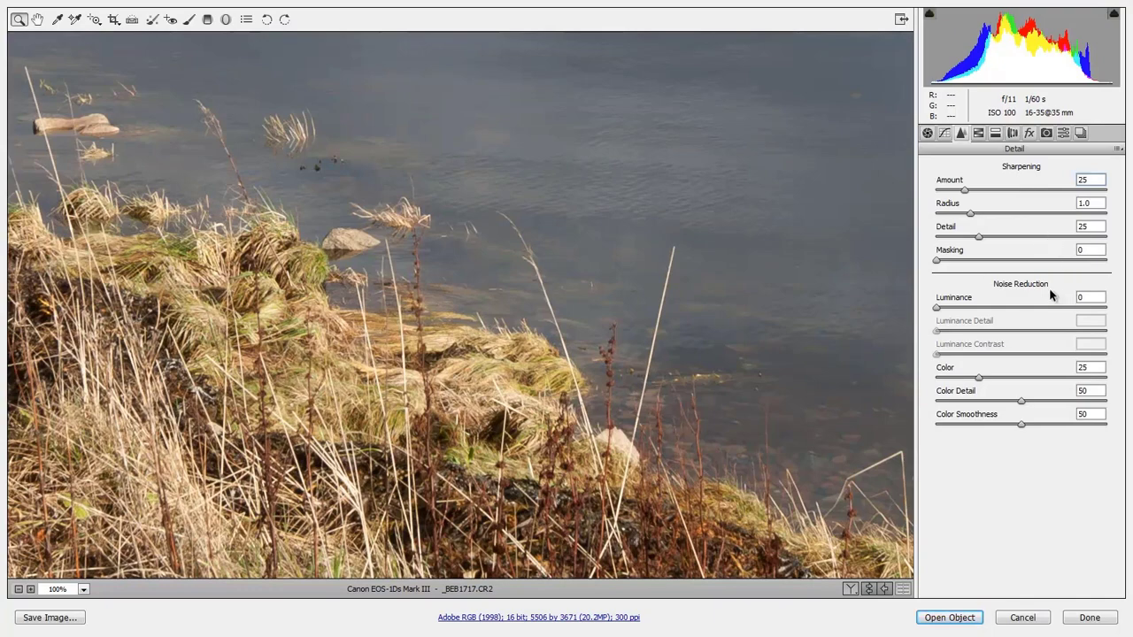
pyautogui.hotkey('ctrl', 'alt', 'p')
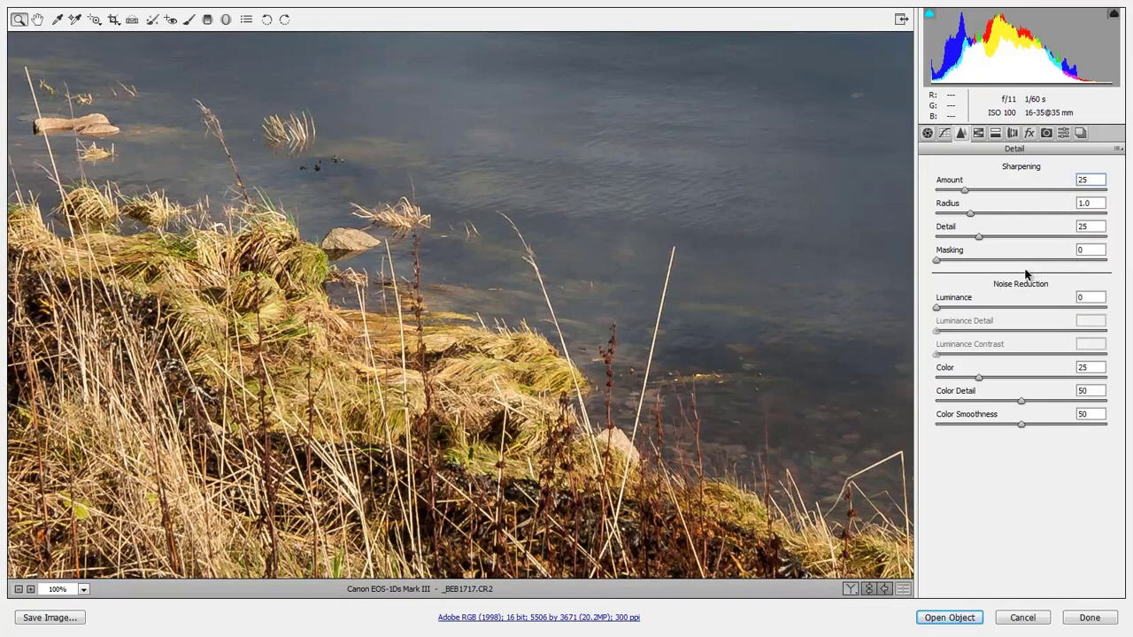
pyautogui.hotkey('ctrl', 'z')
pyautogui.hotkey('ctrl', 'z')
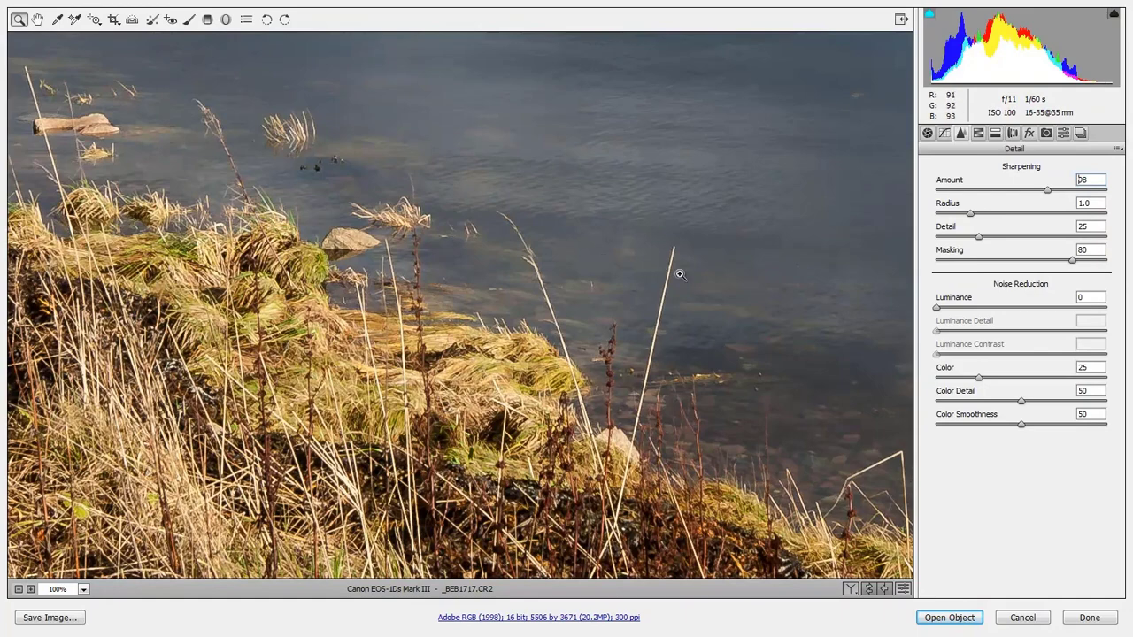
# Raise the sharpening Amount to 129 and compare the shoreline grass before and after the adjustments.
pyautogui.hotkey('ctrl', 'z')
pyautogui.hotkey('ctrl', 'z')
pyautogui.hotkey('ctrl', 'z')
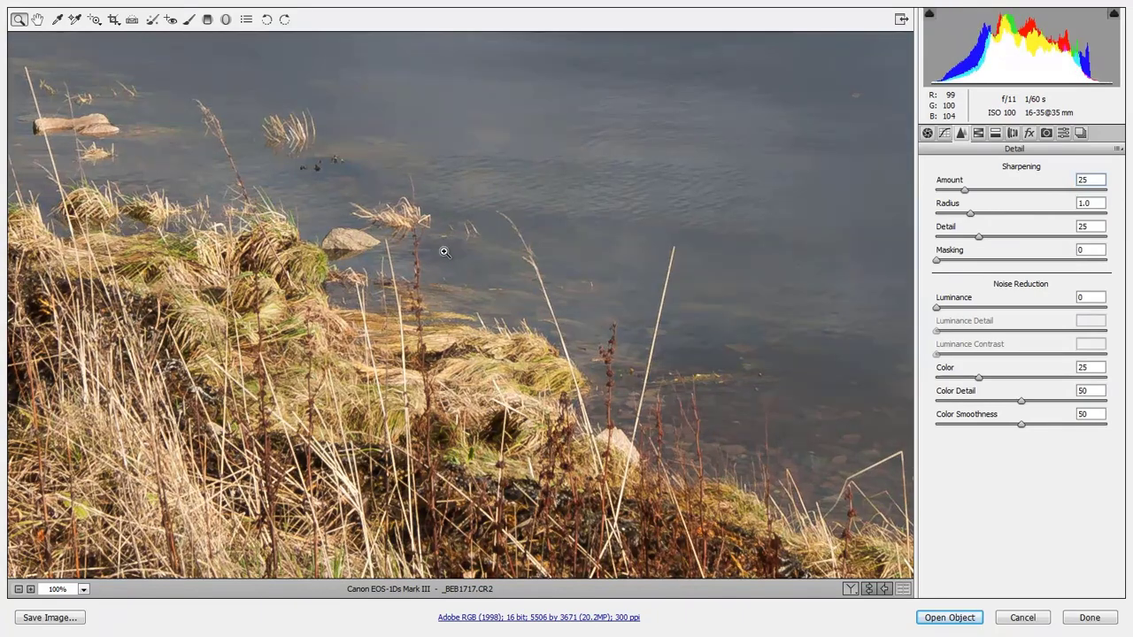
pyautogui.hotkey('ctrl', 'z')
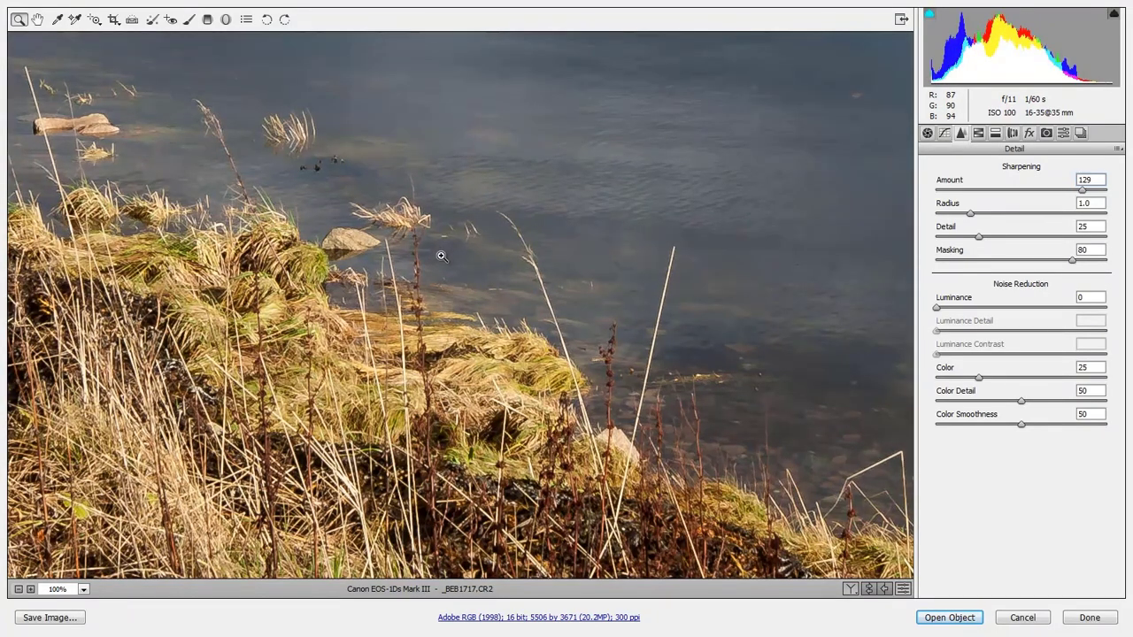
# Set the sharpening Amount to 150 and lower the Radius to 0.6.
pyautogui.doubleClick(1082, 190)
pyautogui.click(971, 217)
pyautogui.moveTo(1084, 191); pyautogui.dragTo(1118, 199)
pyautogui.moveTo(971, 215); pyautogui.dragTo(946, 218)
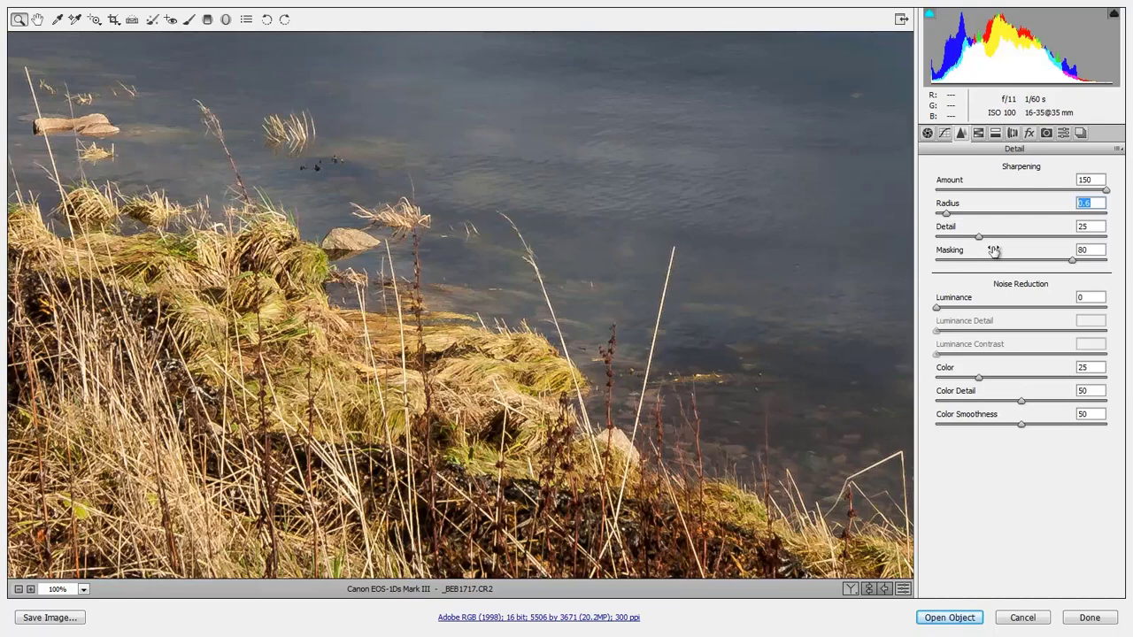
# Raise the sharpening Radius to 1.3 and compare the default Amount of 25 with the maximum Amount.
pyautogui.moveTo(948, 215); pyautogui.dragTo(994, 221)
pyautogui.doubleClick(1106, 190)
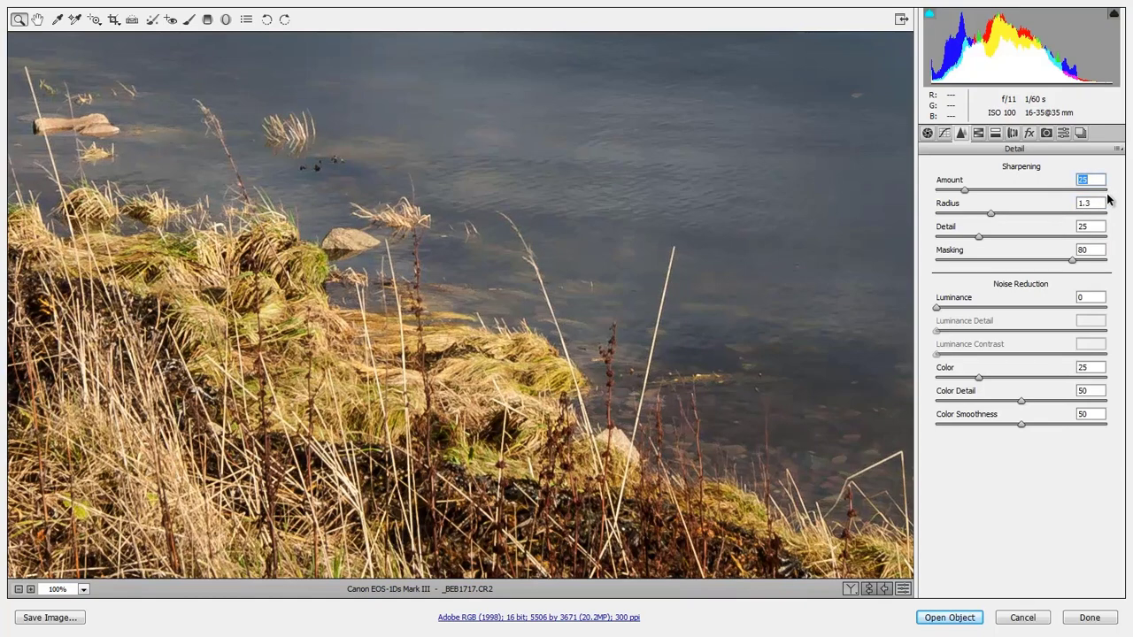
pyautogui.click(1106, 192)
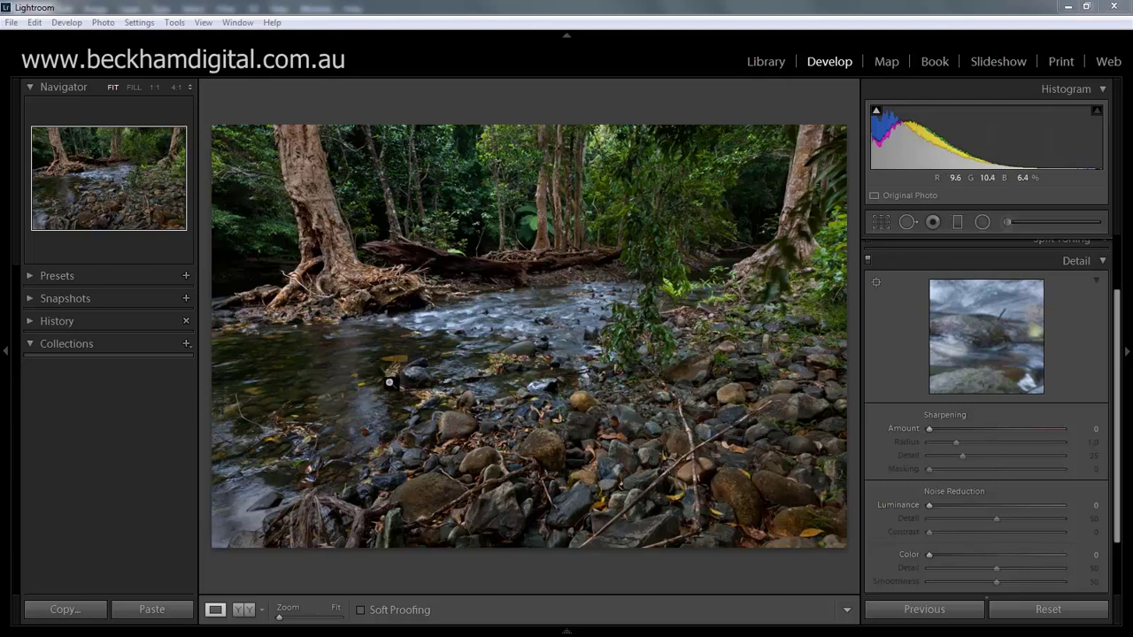
# Switch to Lightroom and crop the creek photo to a 16 x 9 aspect ratio, shifting the image slightly within the frame.
pyautogui.click(881, 222)
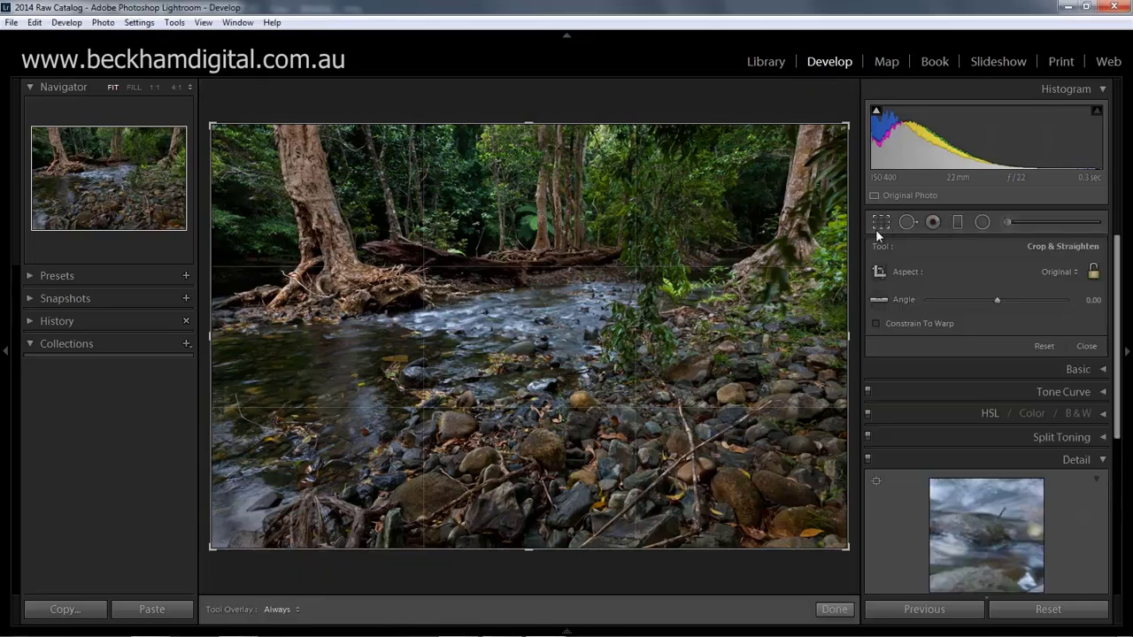
pyautogui.click(1079, 275)
pyautogui.click(962, 442)
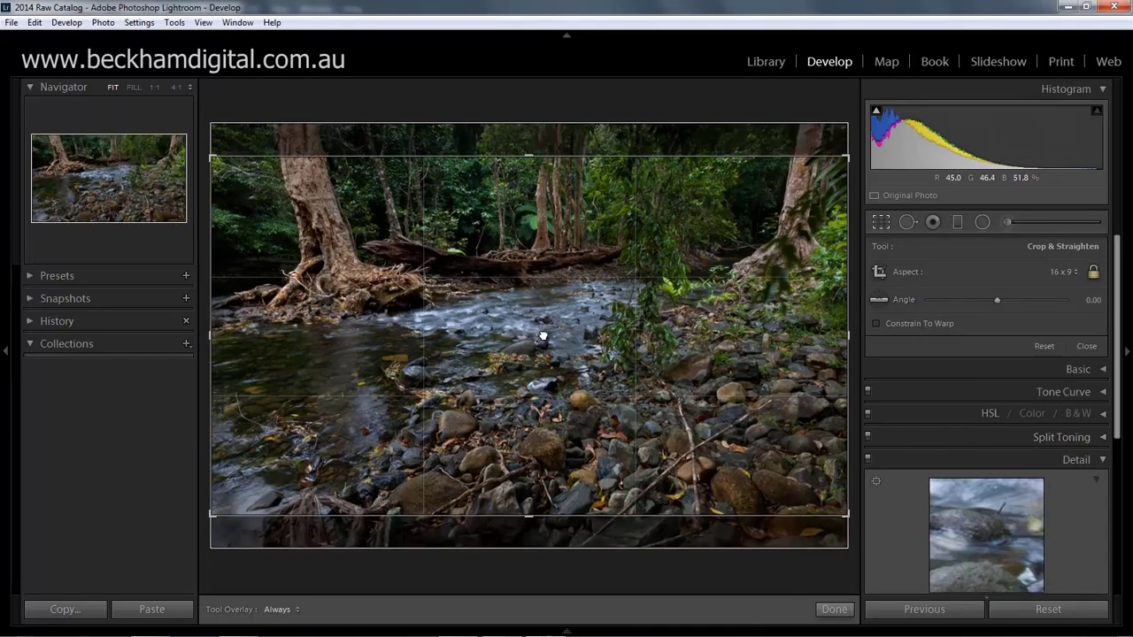
pyautogui.moveTo(543, 337)
pyautogui.mouseDown()
pyautogui.moveTo(543, 348)
pyautogui.moveTo(543, 339)
pyautogui.mouseUp()
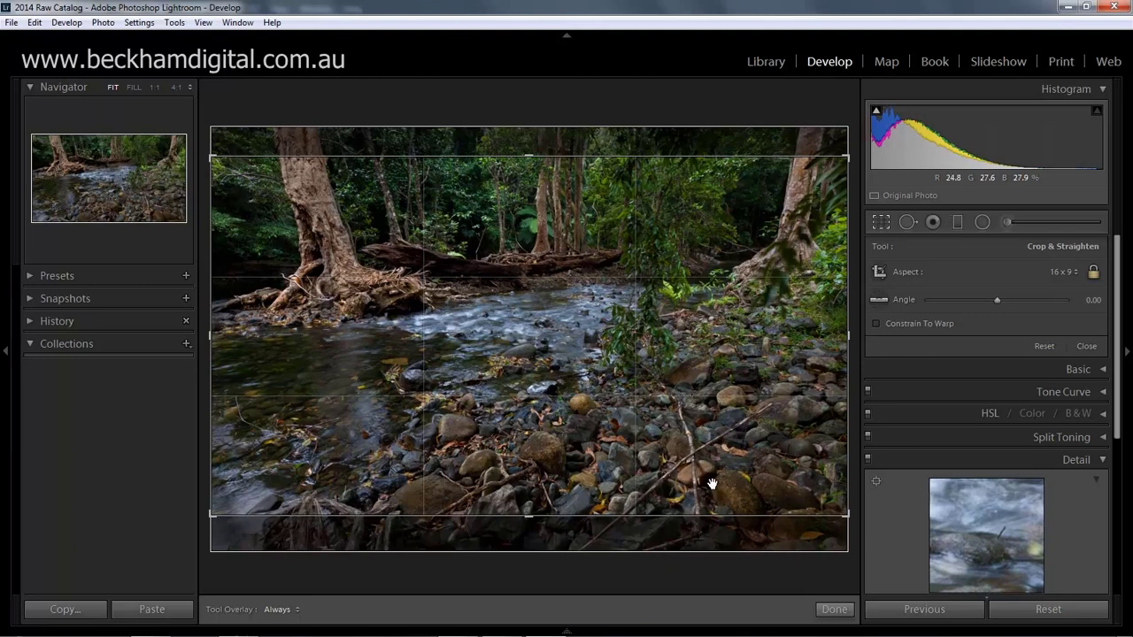
pyautogui.click(834, 610)
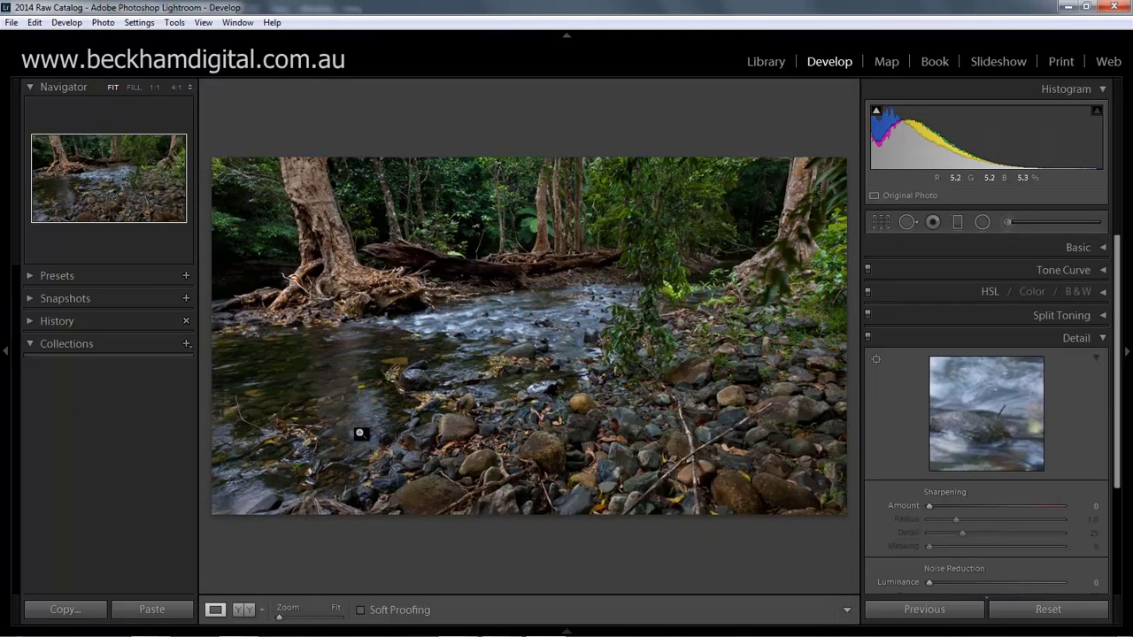
# View the creek rocks at 1:1, try a sharpening Amount of 79, and reset the Amount to 0.
pyautogui.click(154, 88)
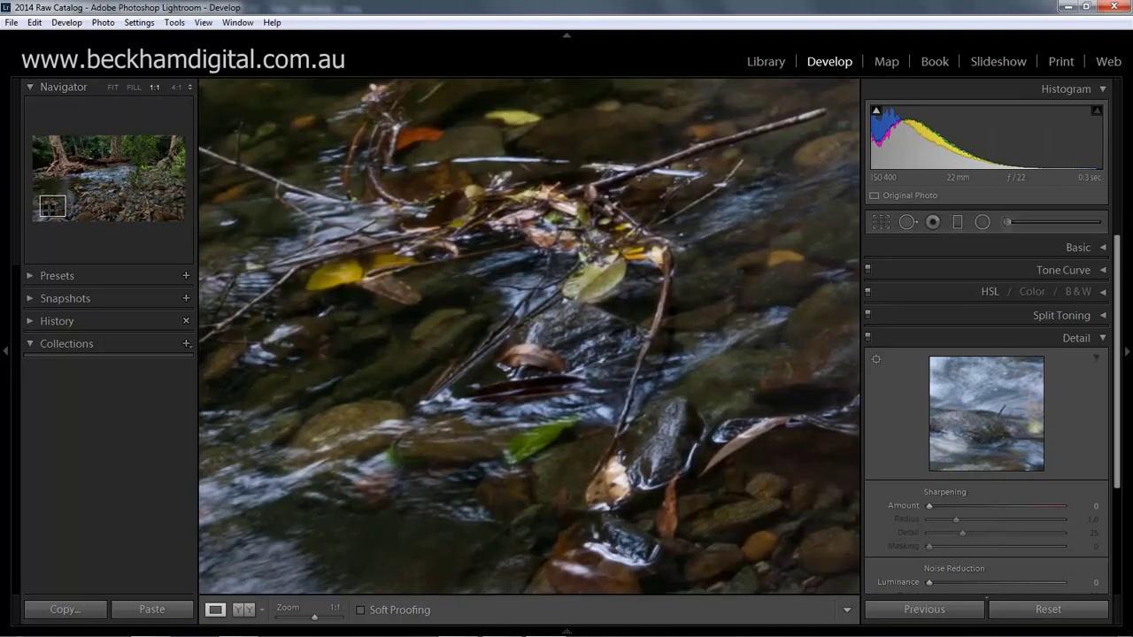
pyautogui.moveTo(51, 205); pyautogui.dragTo(97, 200)
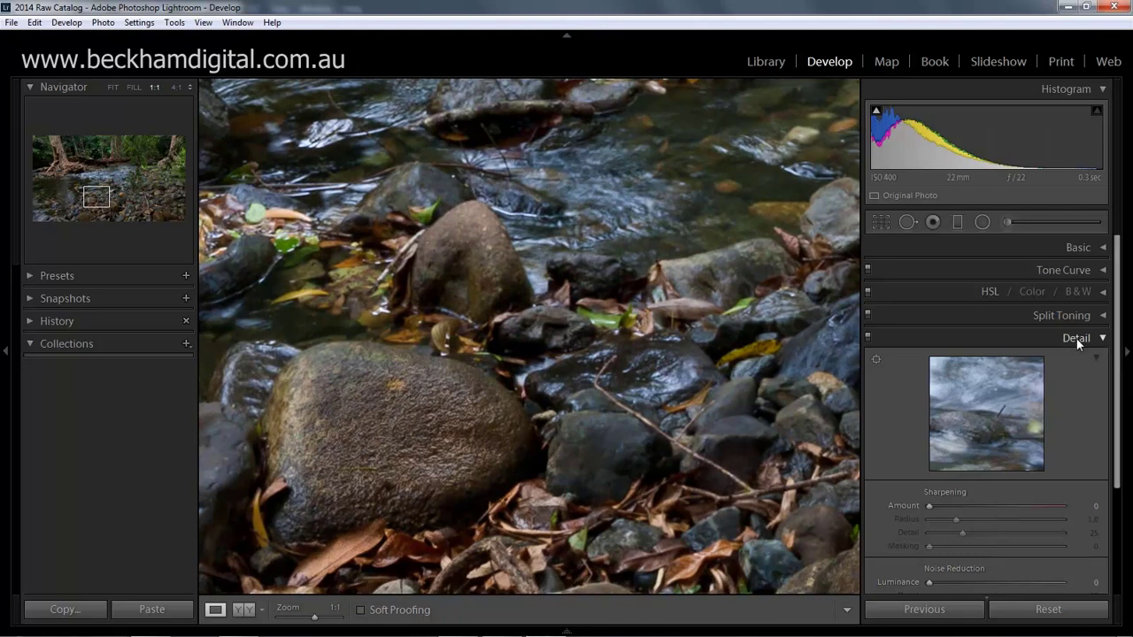
pyautogui.moveTo(1118, 348); pyautogui.dragTo(1096, 455)
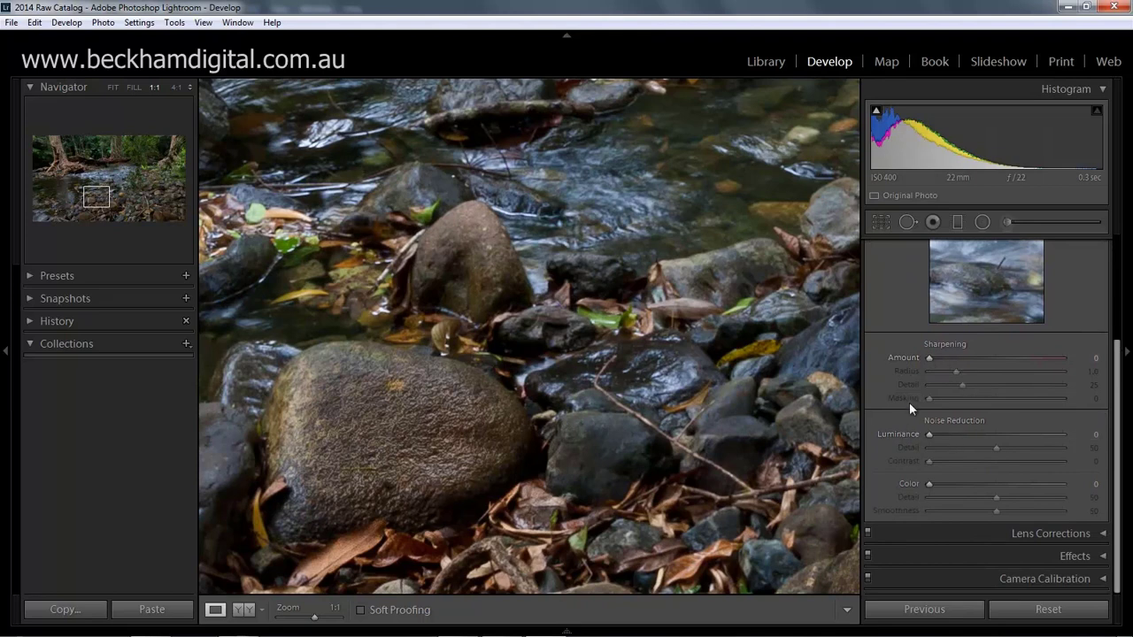
pyautogui.click(995, 358)
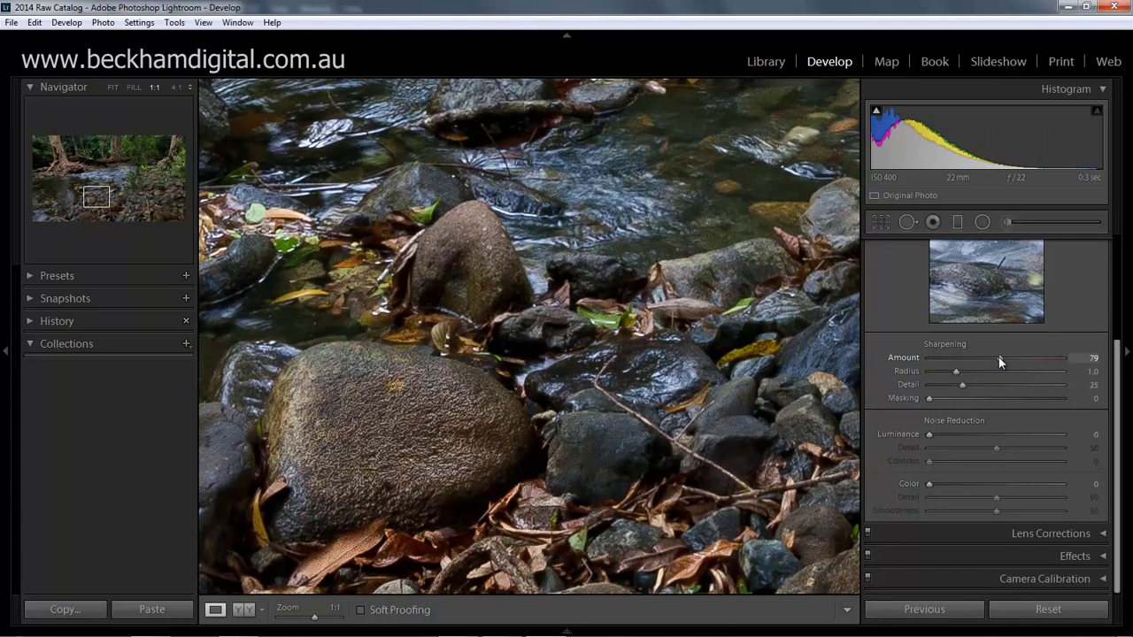
pyautogui.doubleClick(1000, 359)
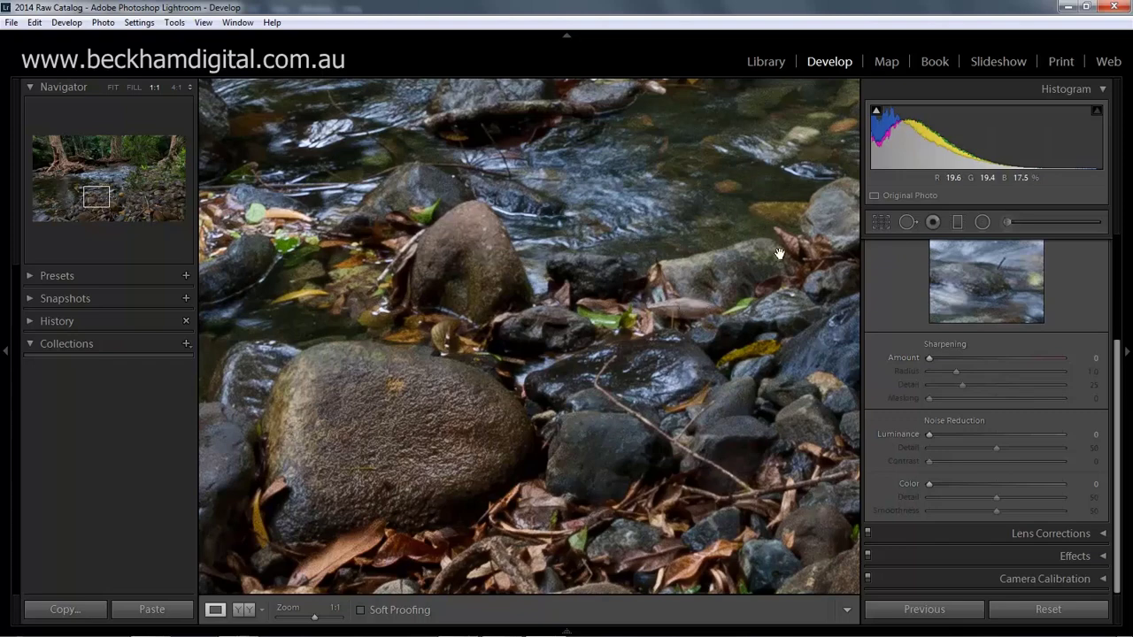
# Try a strong sharpening Amount of 142 on the rocks, lower it, and reset it to 0.
pyautogui.click(1057, 358)
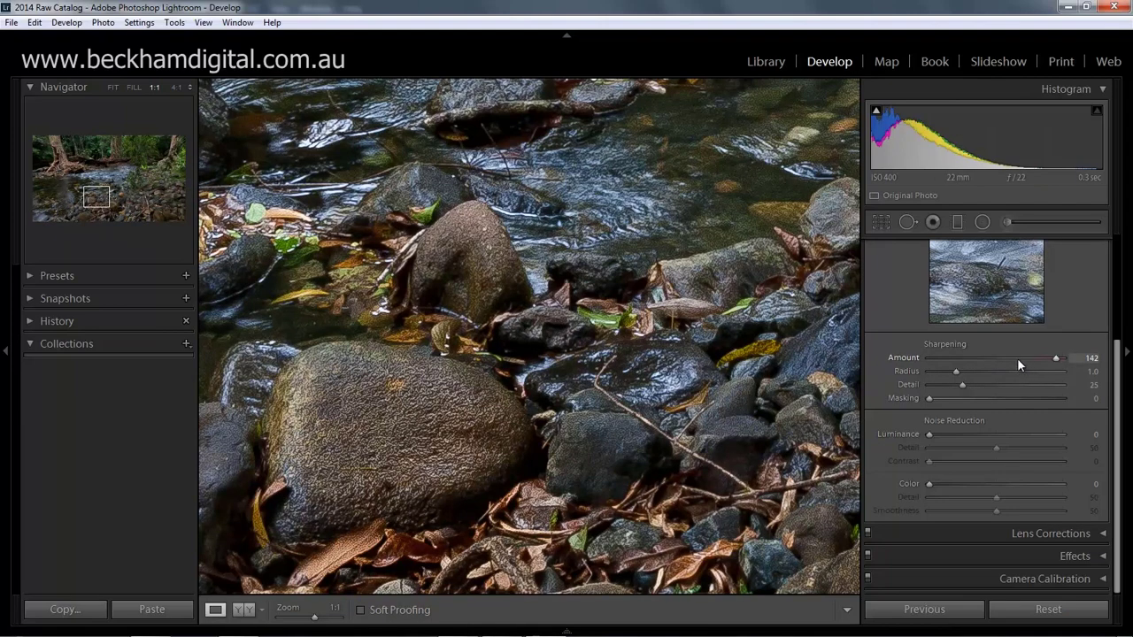
pyautogui.moveTo(1018, 358); pyautogui.dragTo(978, 358)
pyautogui.doubleClick(979, 359)
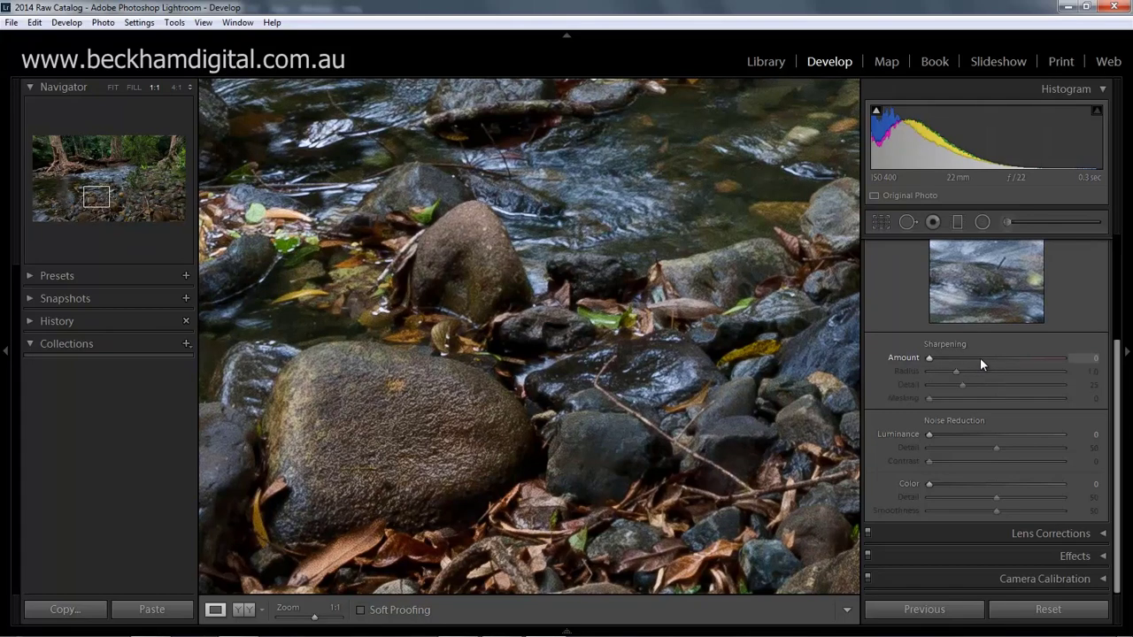
# Compare the rocks with the sharpening Amount at 0 and about 55, settle on 56, and fit the whole photo in view.
pyautogui.click(980, 357)
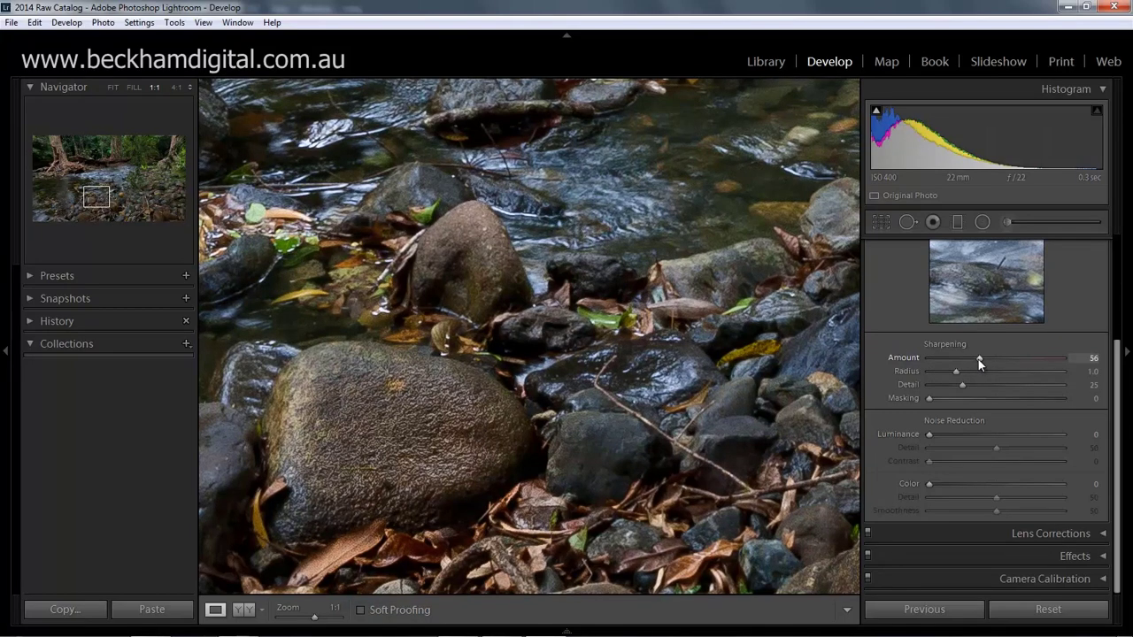
pyautogui.doubleClick(979, 359)
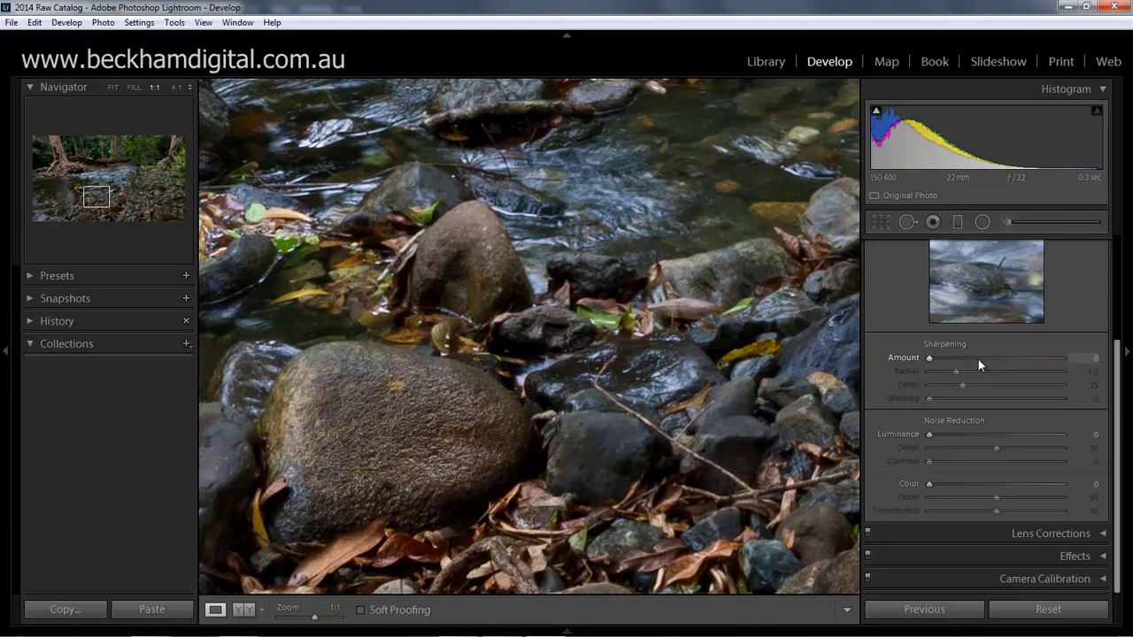
pyautogui.click(979, 358)
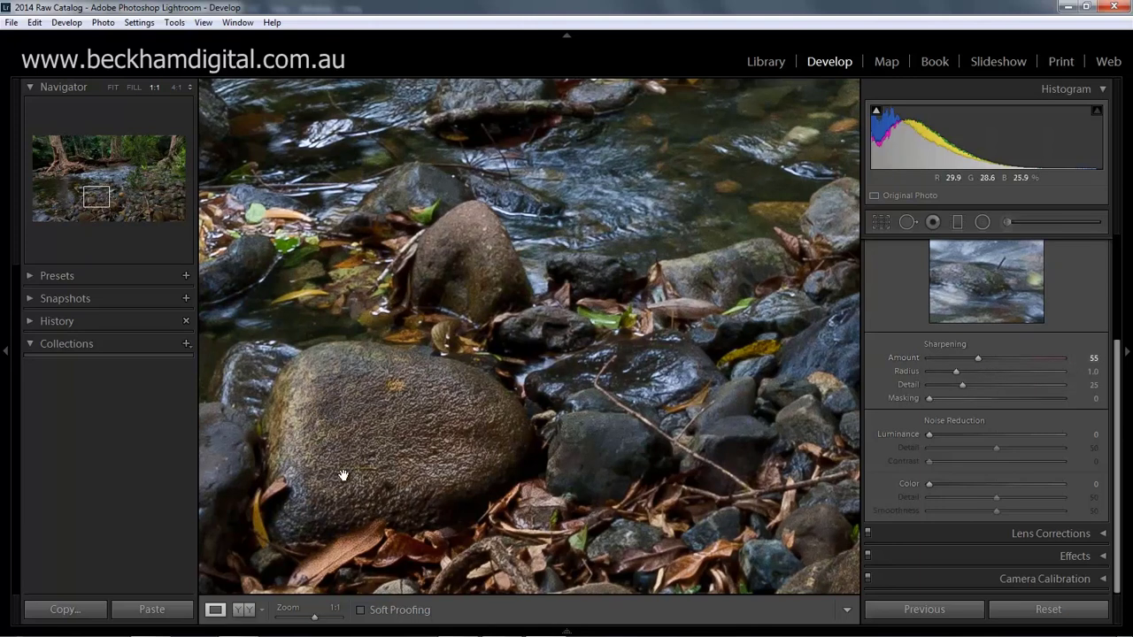
pyautogui.doubleClick(984, 359)
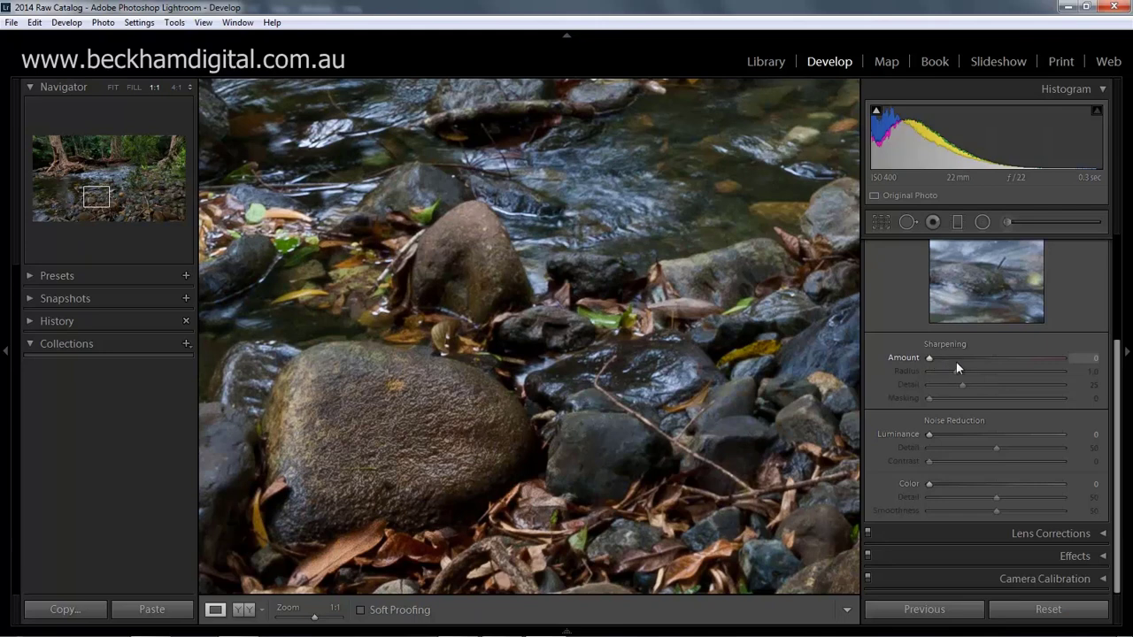
pyautogui.moveTo(957, 362); pyautogui.dragTo(978, 357)
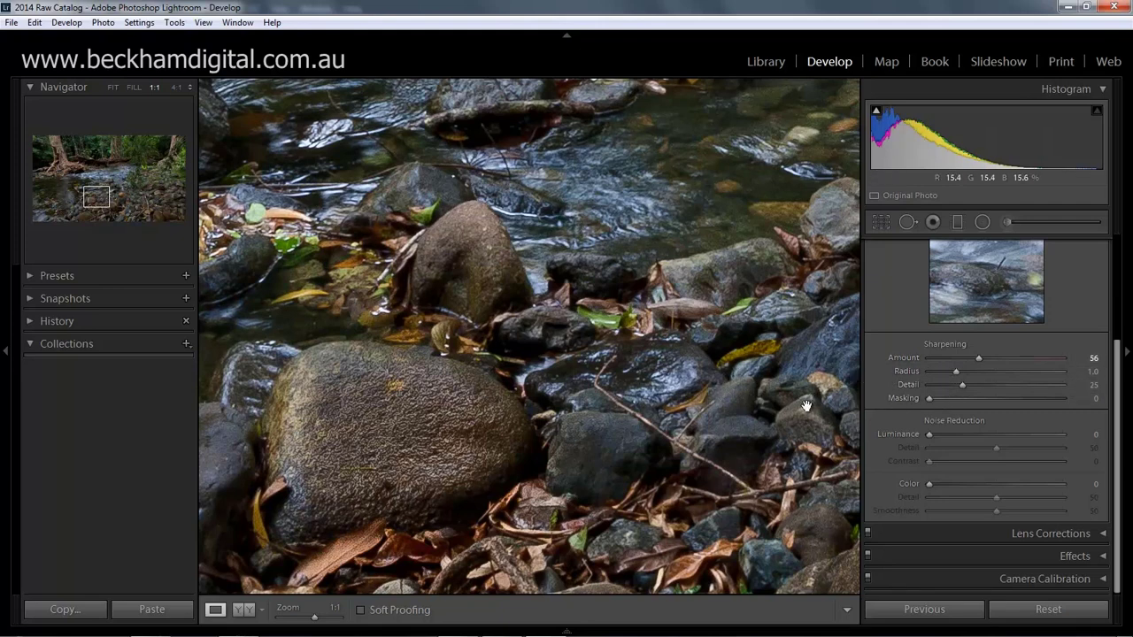
pyautogui.click(111, 86)
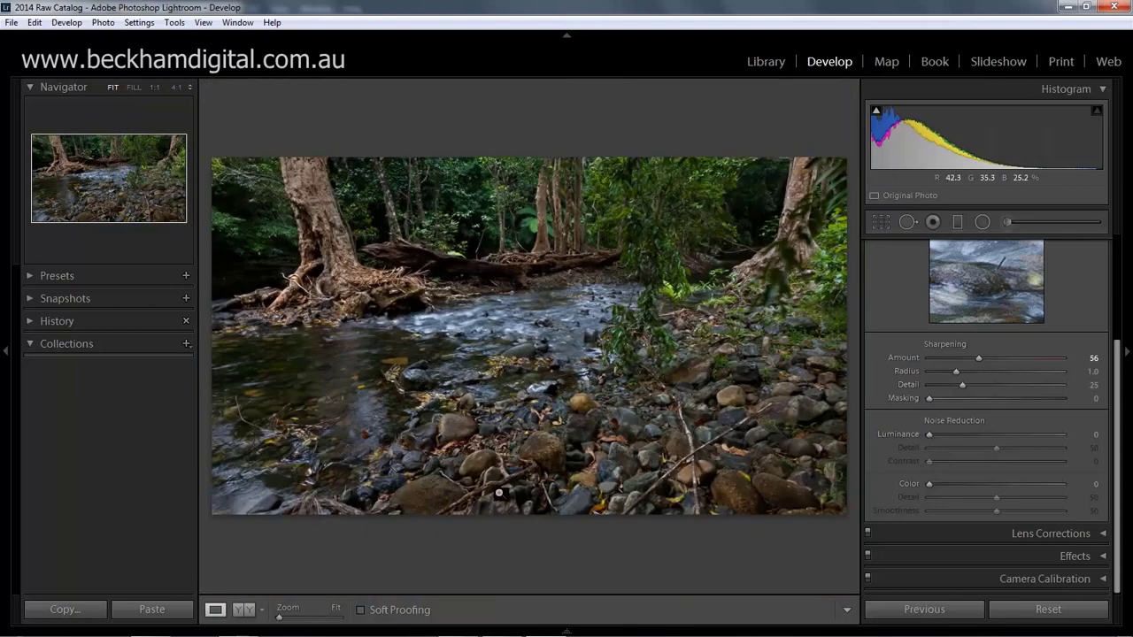